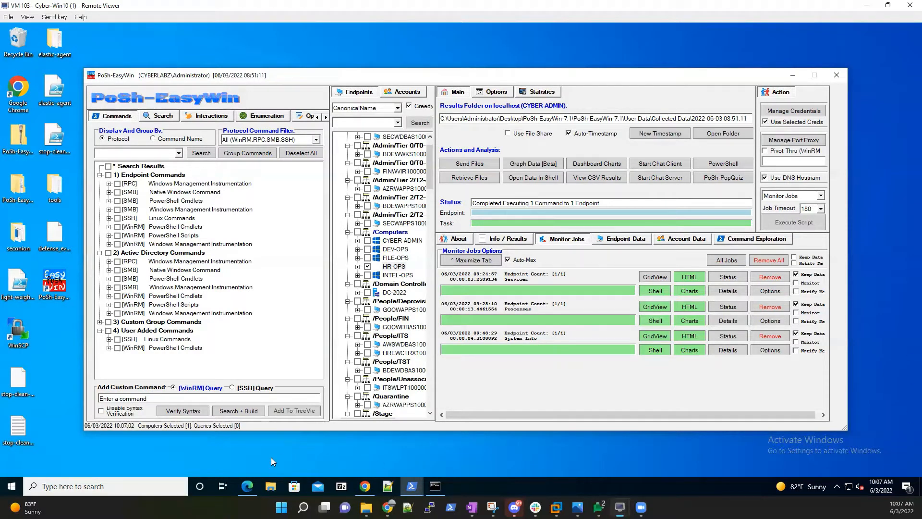
Bring the Edge window showing the Object picker UI documentation to the front.
{"action": "left_click", "coordinate": [247, 486]}
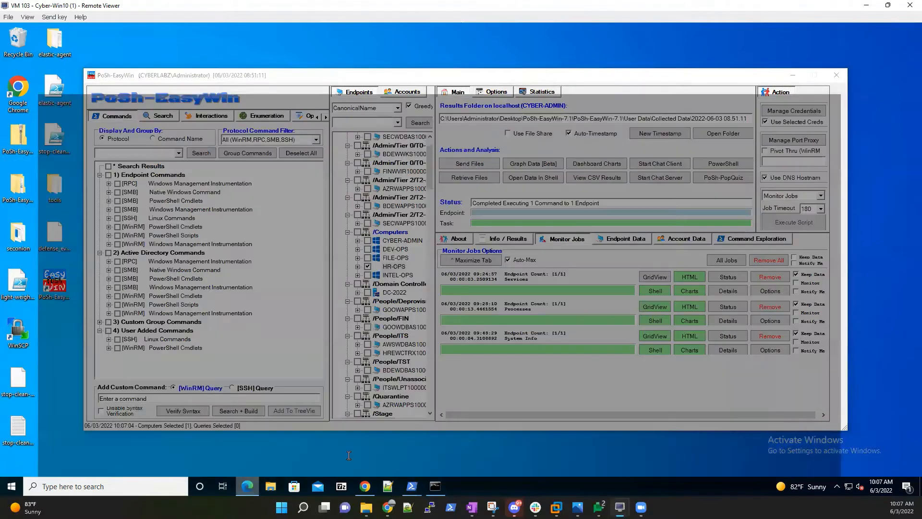
{"action": "scroll", "coordinate": [399, 206], "scroll_direction": "up", "scroll_amount": 10}
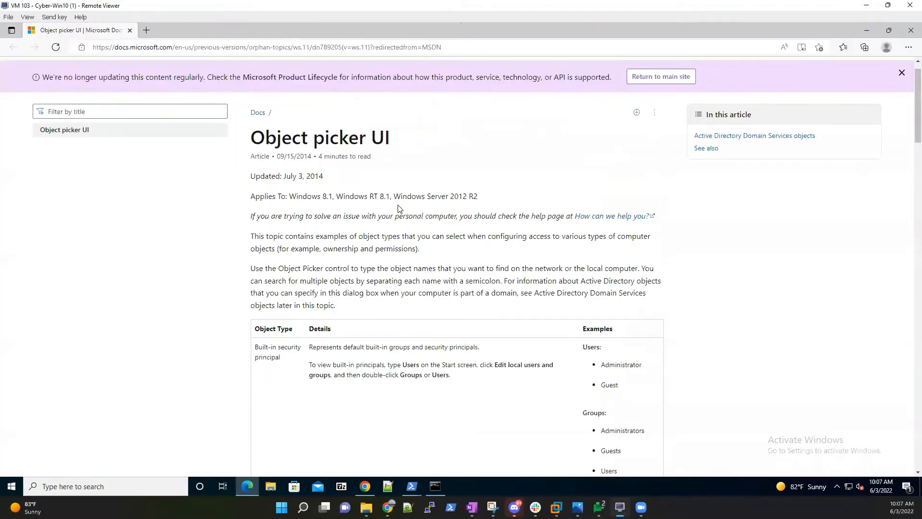
Highlight the Authenticated Users, Administrators and Everyone groups in the Docs page, then minimize Edge.
{"action": "scroll", "coordinate": [398, 206], "scroll_direction": "down", "scroll_amount": 1}
{"action": "scroll", "coordinate": [394, 206], "scroll_direction": "down", "scroll_amount": 3}
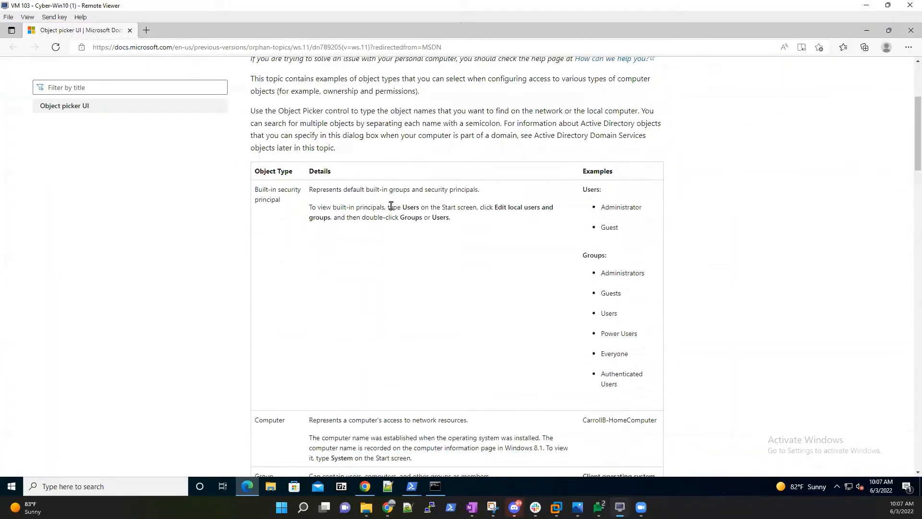
{"action": "scroll", "coordinate": [392, 205], "scroll_direction": "down", "scroll_amount": 2}
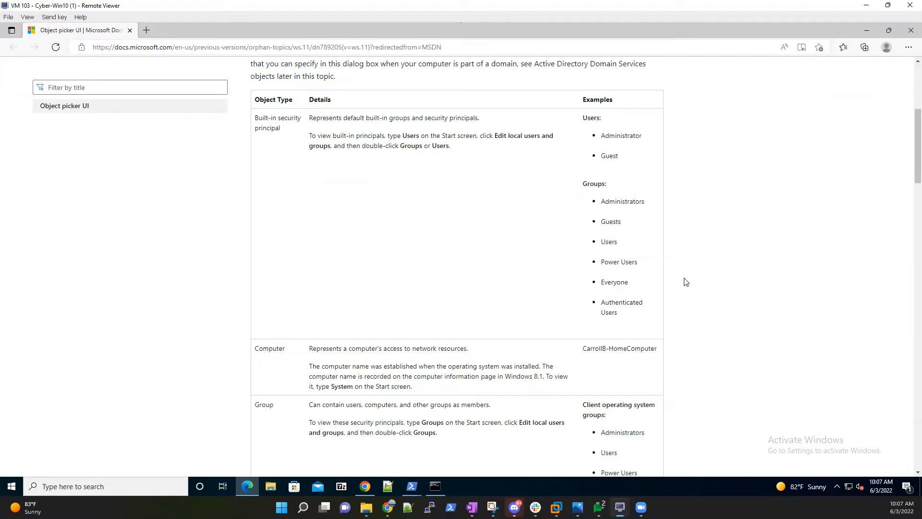
{"action": "left_click_drag", "start_coordinate": [621, 317], "coordinate": [612, 303]}
{"action": "left_click", "coordinate": [757, 209]}
{"action": "double_click", "coordinate": [642, 204]}
{"action": "left_click", "coordinate": [716, 232]}
{"action": "left_click_drag", "start_coordinate": [629, 283], "coordinate": [595, 286]}
{"action": "left_click", "coordinate": [692, 283]}
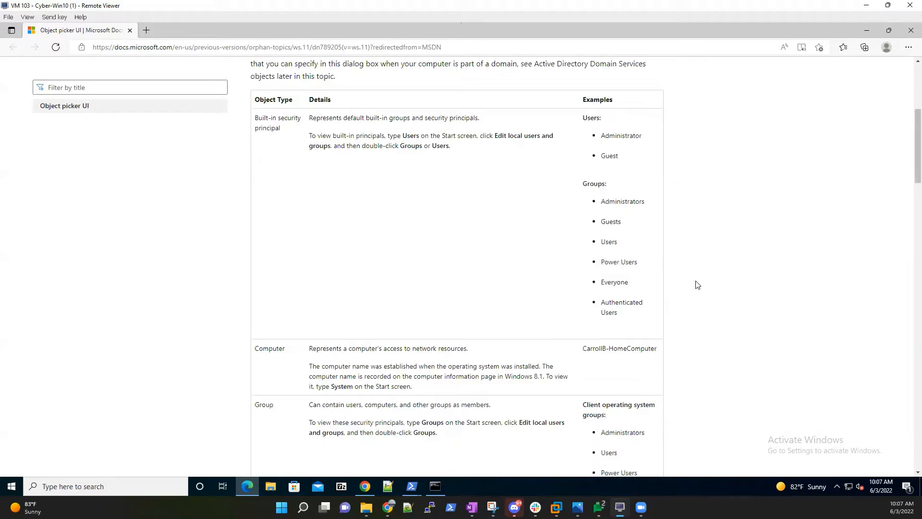
{"action": "left_click", "coordinate": [865, 32]}
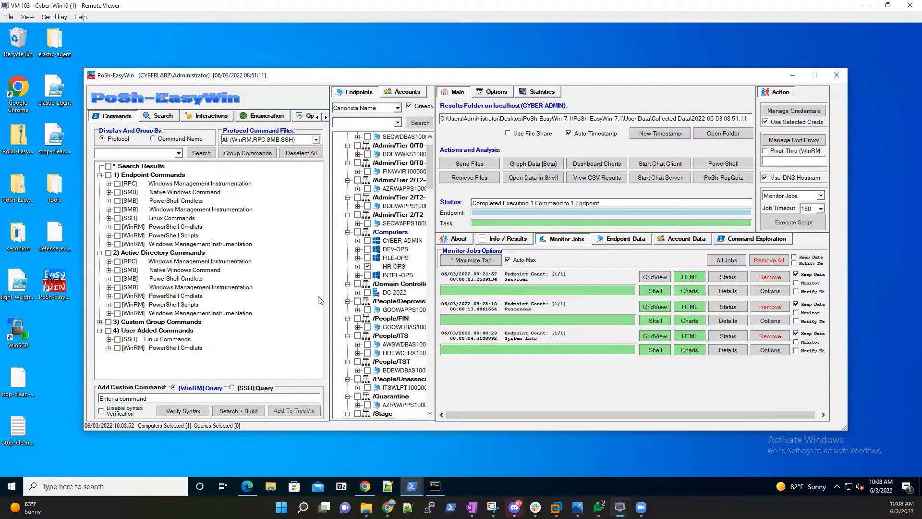
Open Network > CYBER-ADMIN in File Explorer.
{"action": "left_click", "coordinate": [272, 488]}
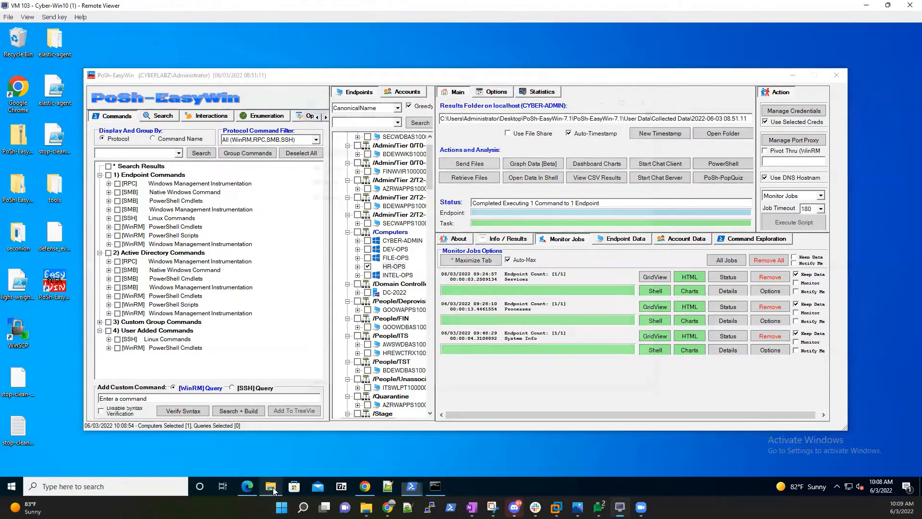
{"action": "left_click", "coordinate": [336, 288]}
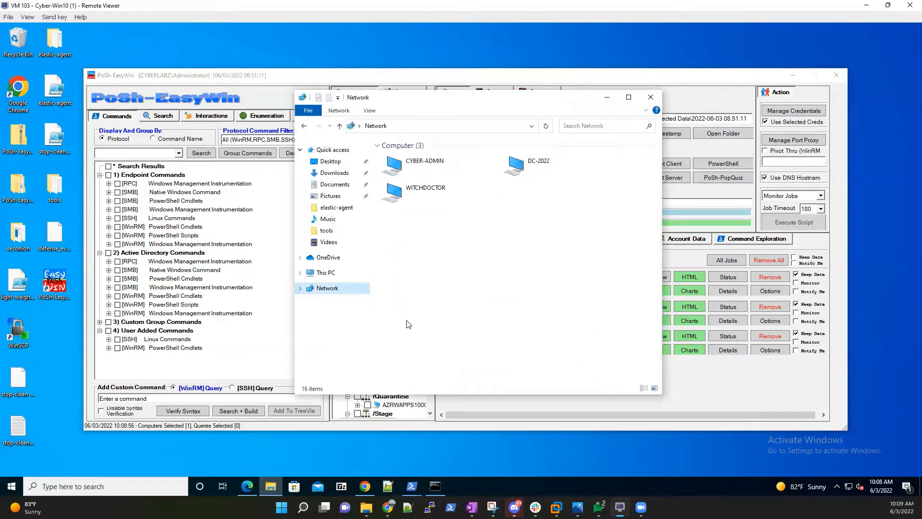
{"action": "left_click", "coordinate": [425, 164]}
{"action": "double_click", "coordinate": [425, 163]}
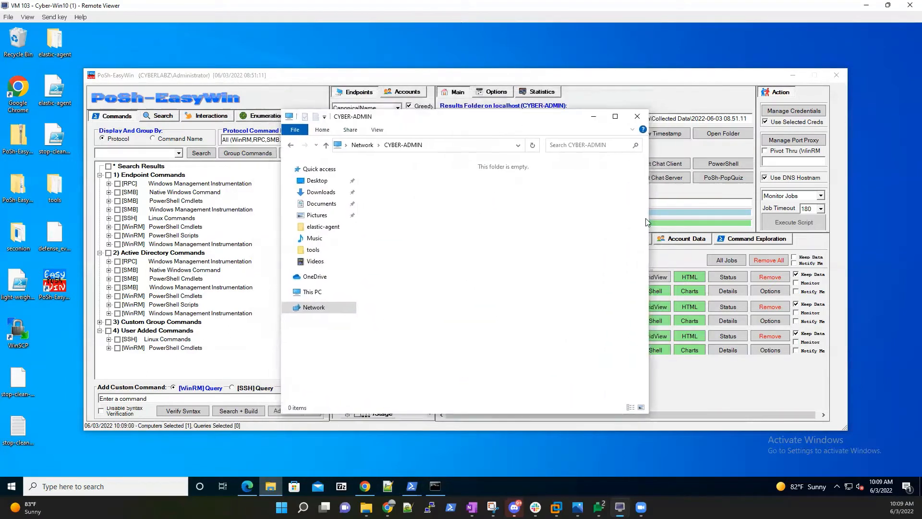
Widen and reposition Explorer, confirm CYBER-ADMIN has no shared folders, then minimize it.
{"action": "left_click_drag", "start_coordinate": [648, 218], "coordinate": [791, 215]}
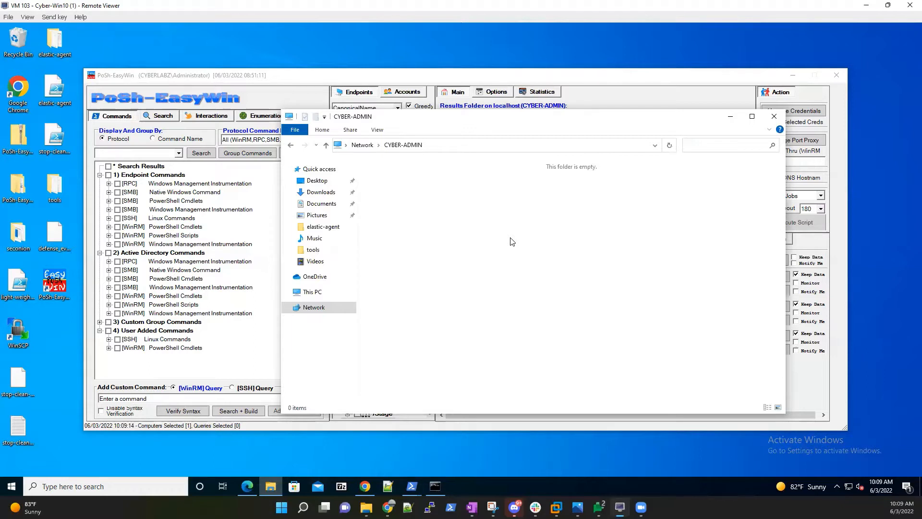
{"action": "right_click", "coordinate": [472, 239]}
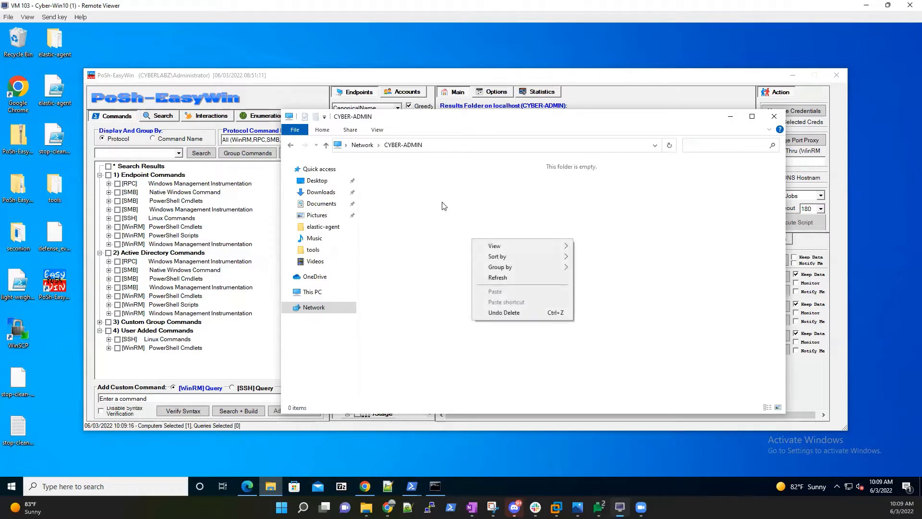
{"action": "left_click", "coordinate": [431, 190]}
{"action": "left_click_drag", "start_coordinate": [572, 120], "coordinate": [523, 140]}
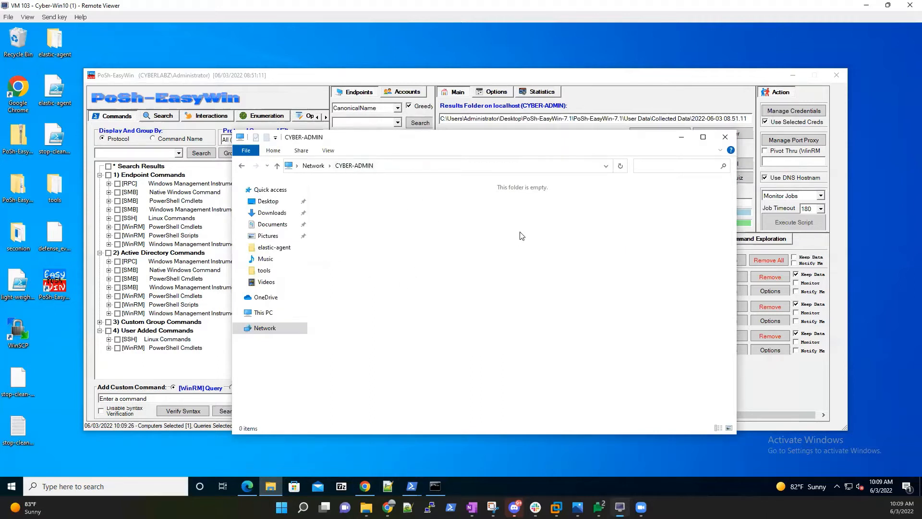
{"action": "left_click", "coordinate": [681, 137]}
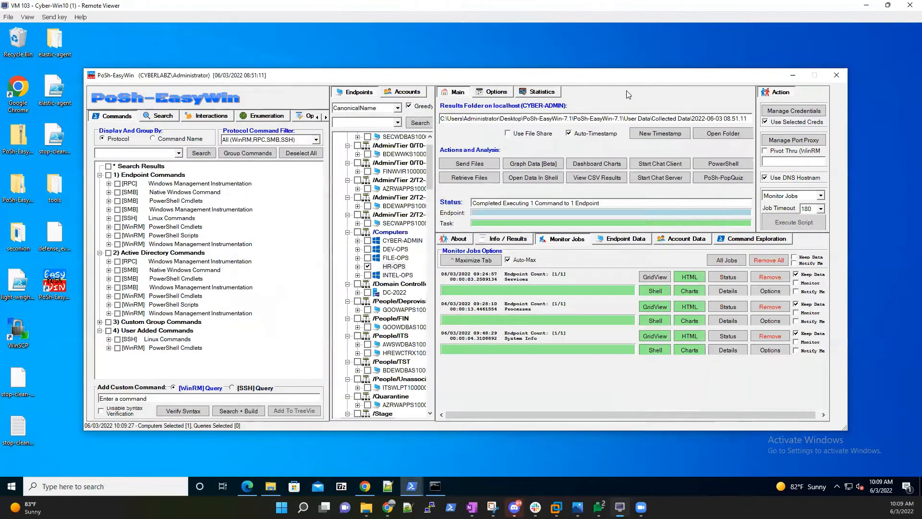
Enable Use File Share and enlarge the File Share Connection dialog.
{"action": "left_click", "coordinate": [508, 134]}
{"action": "left_click_drag", "start_coordinate": [552, 162], "coordinate": [551, 157]}
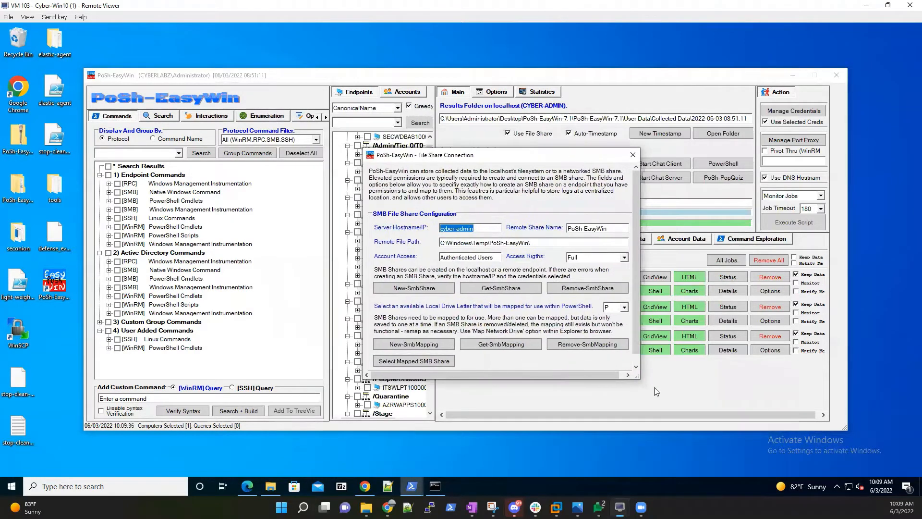
{"action": "left_click_drag", "start_coordinate": [638, 377], "coordinate": [644, 384]}
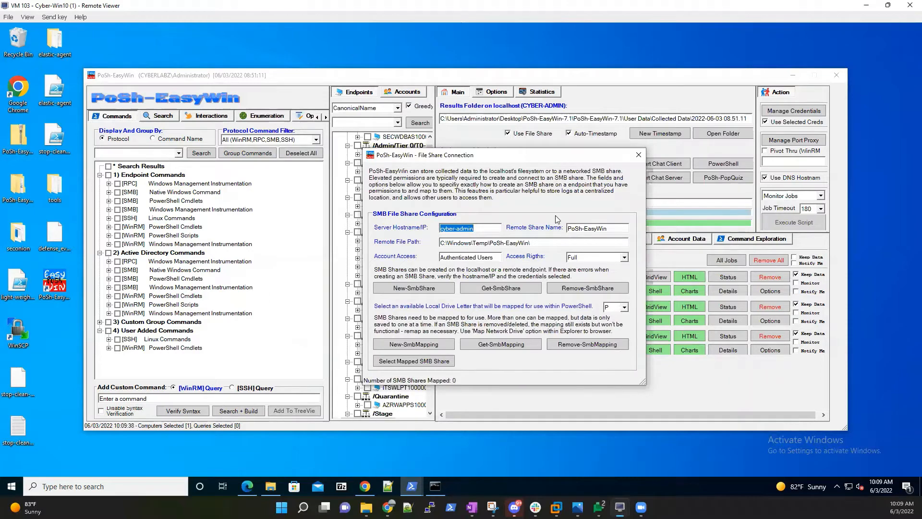
Highlight the C:\Windows\Temp\PoSh-EasyWin\ remote path and Authenticated Users access values.
{"action": "left_click", "coordinate": [490, 227]}
{"action": "left_click_drag", "start_coordinate": [546, 242], "coordinate": [434, 242]}
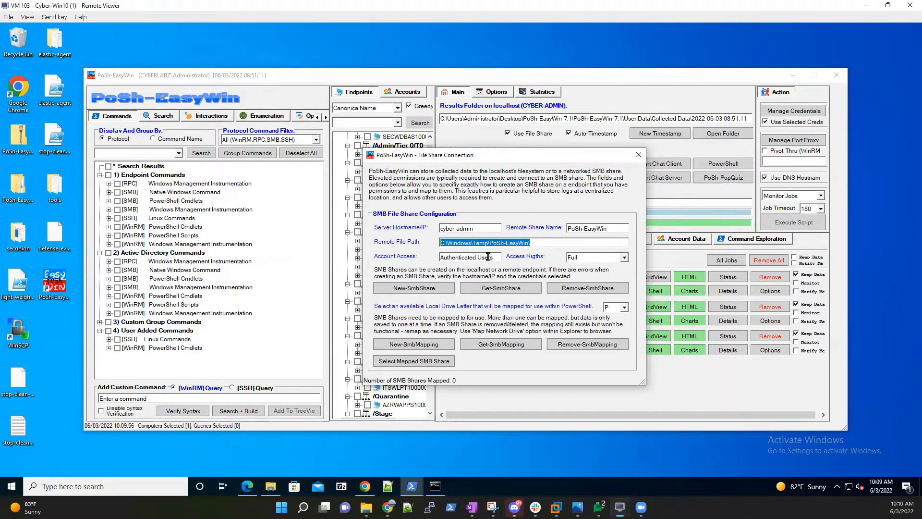
{"action": "left_click_drag", "start_coordinate": [497, 257], "coordinate": [433, 259]}
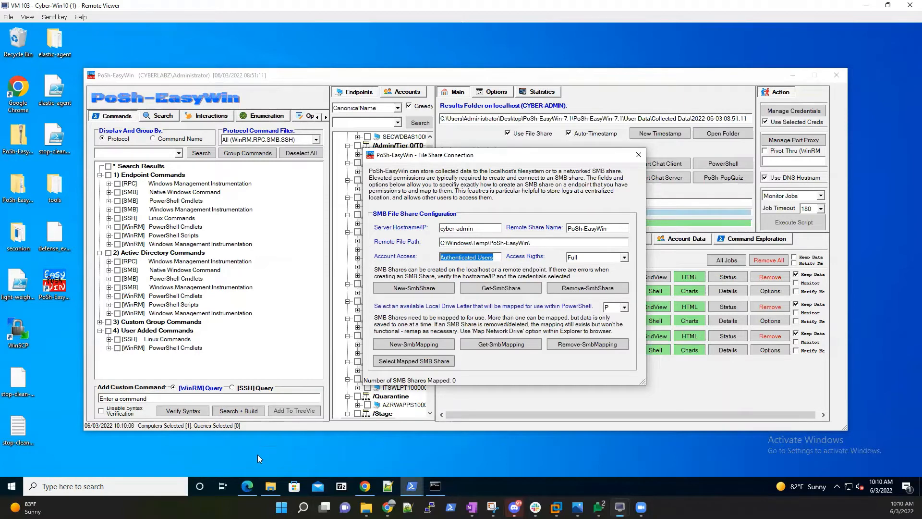
{"action": "left_click", "coordinate": [245, 493]}
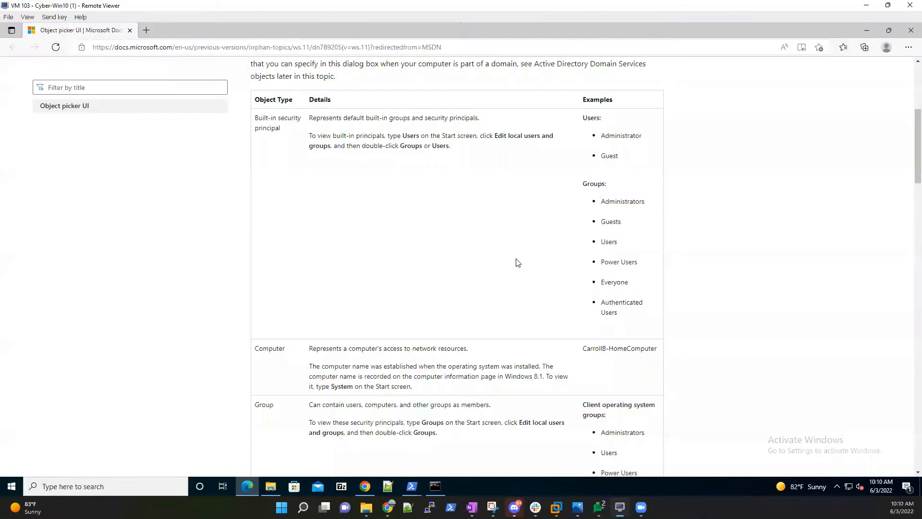
Scroll through the Object picker object-type table again, then minimize Edge.
{"action": "scroll", "coordinate": [494, 229], "scroll_direction": "up", "scroll_amount": 5}
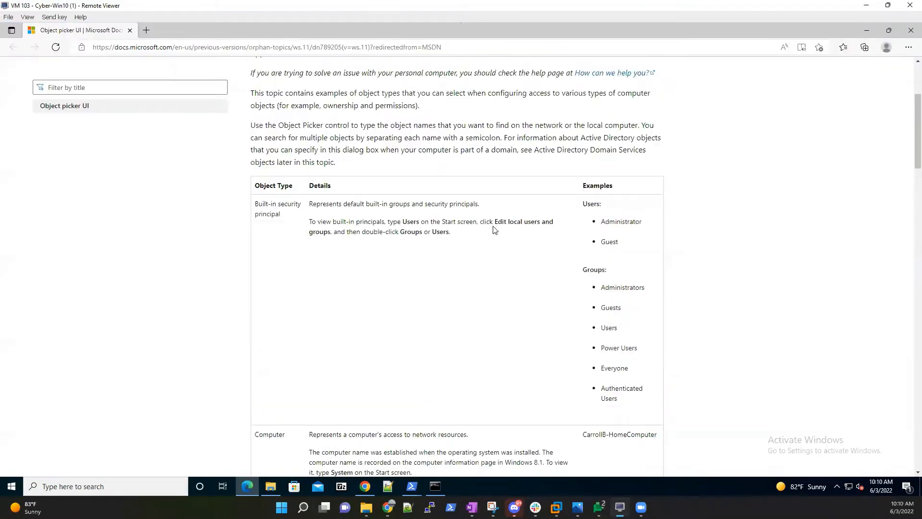
{"action": "scroll", "coordinate": [494, 229], "scroll_direction": "down", "scroll_amount": 6}
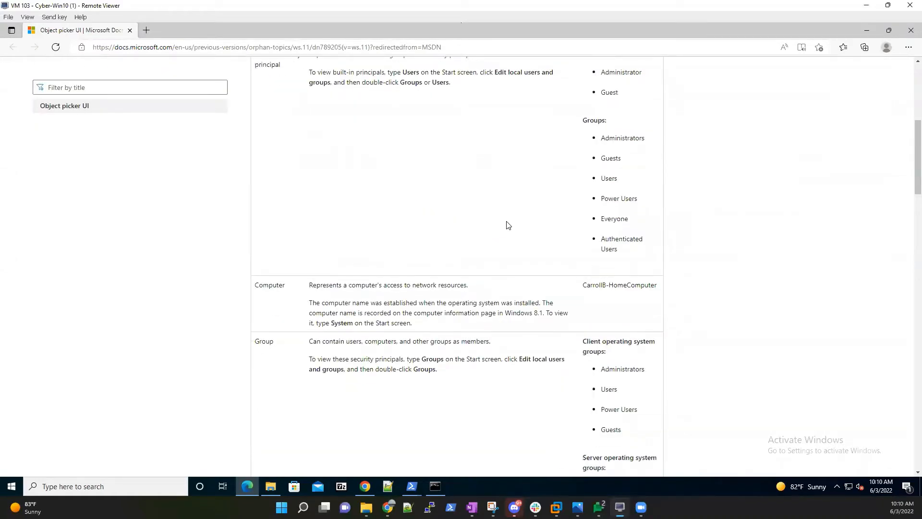
{"action": "left_click", "coordinate": [863, 32]}
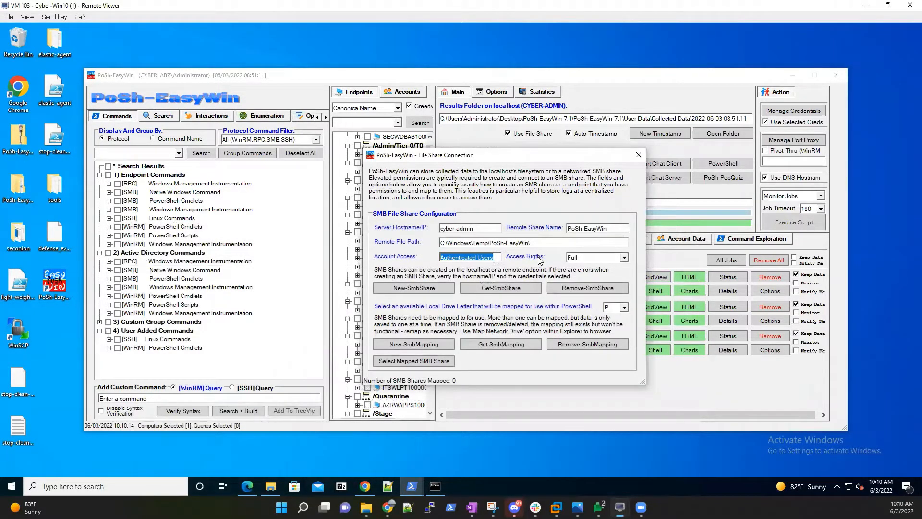
Keep Access Rights on Full and list cyber-admin's SMB shares: ADMIN$, C$, IPC$.
{"action": "left_click", "coordinate": [624, 258]}
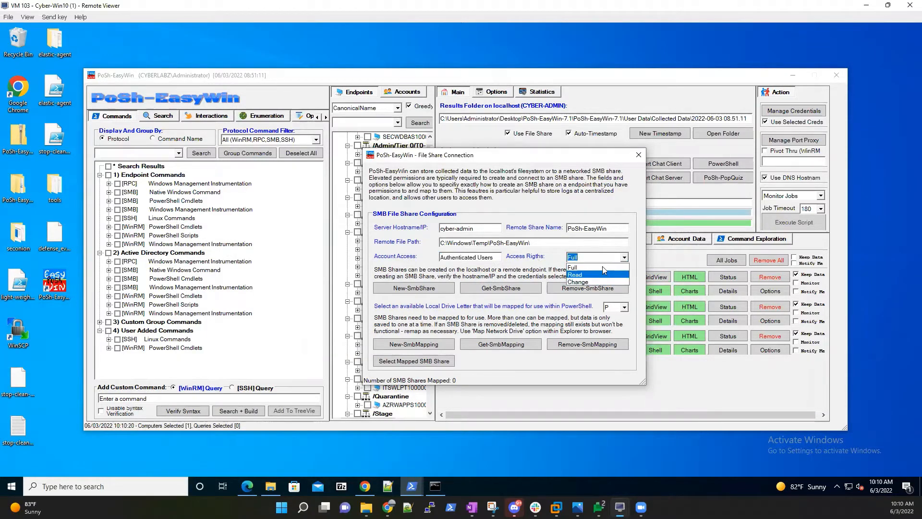
{"action": "left_click", "coordinate": [550, 259]}
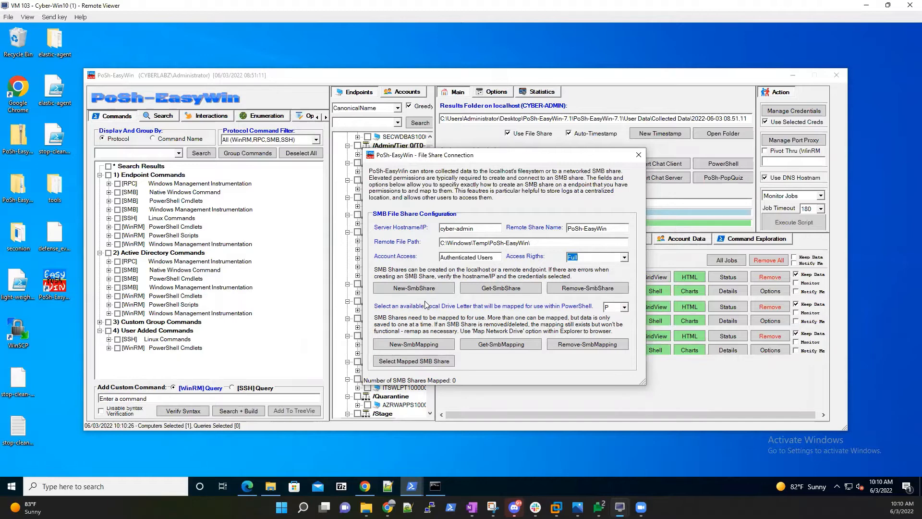
{"action": "left_click", "coordinate": [512, 291]}
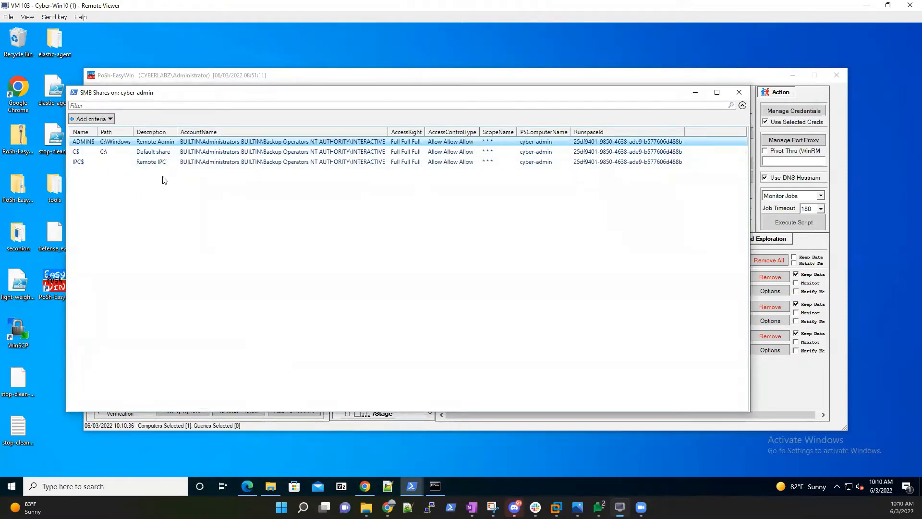
Close the shares list, run New-SmbShare for PoSh-EasyWin, confirm, and acknowledge the success message.
{"action": "left_click", "coordinate": [733, 96]}
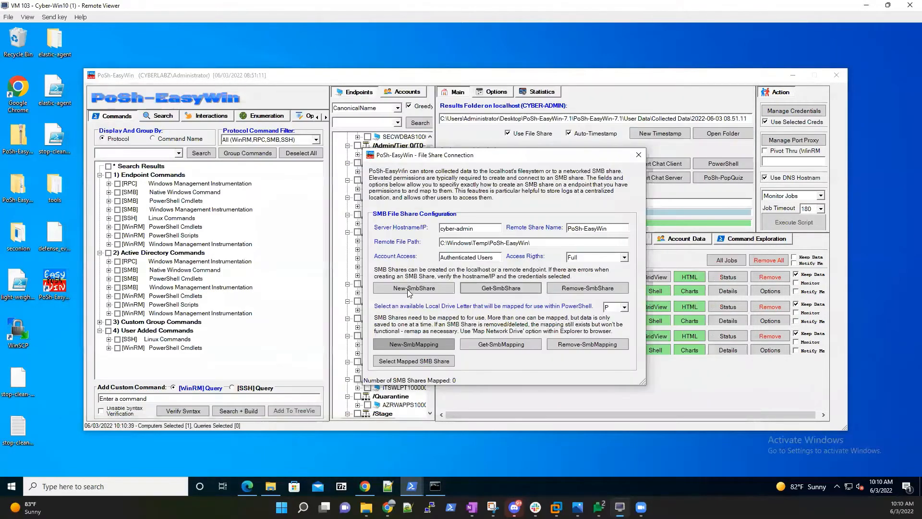
{"action": "left_click", "coordinate": [409, 290]}
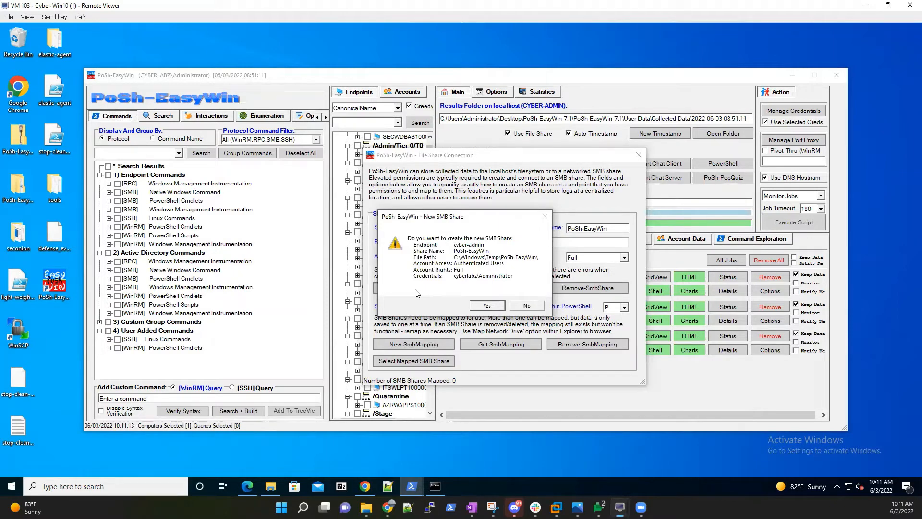
{"action": "left_click", "coordinate": [486, 306]}
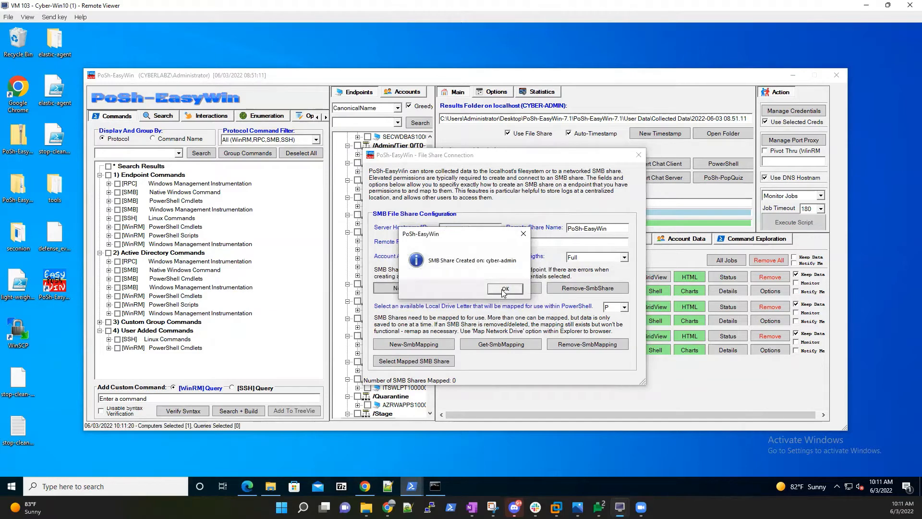
{"action": "left_click", "coordinate": [504, 289]}
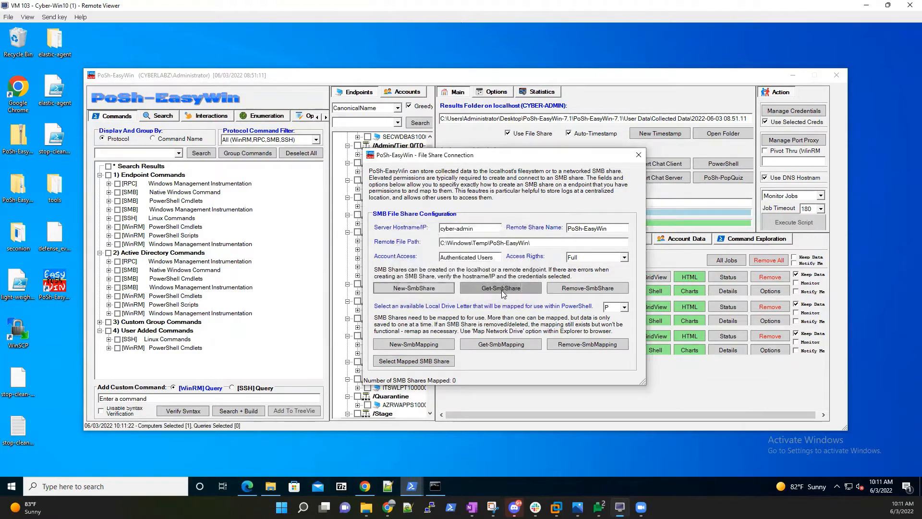
{"action": "left_click", "coordinate": [501, 290]}
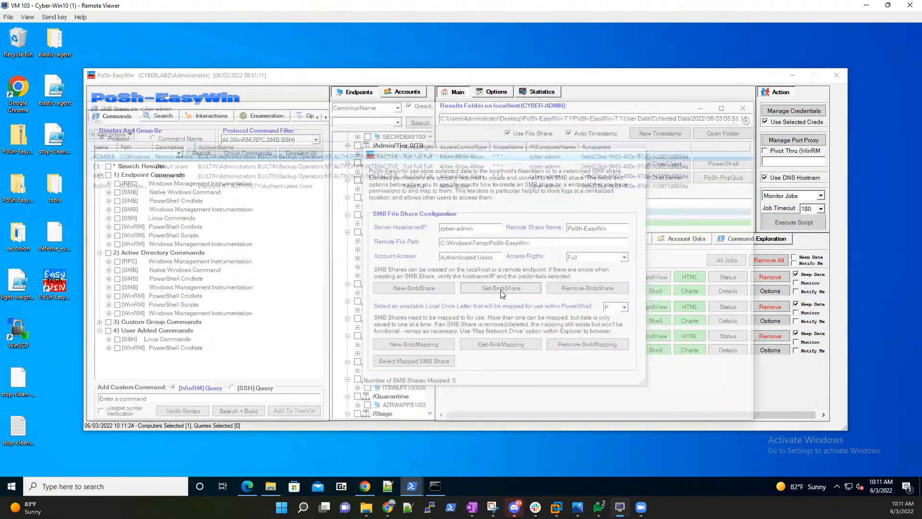
{"action": "left_click_drag", "start_coordinate": [110, 144], "coordinate": [287, 147]}
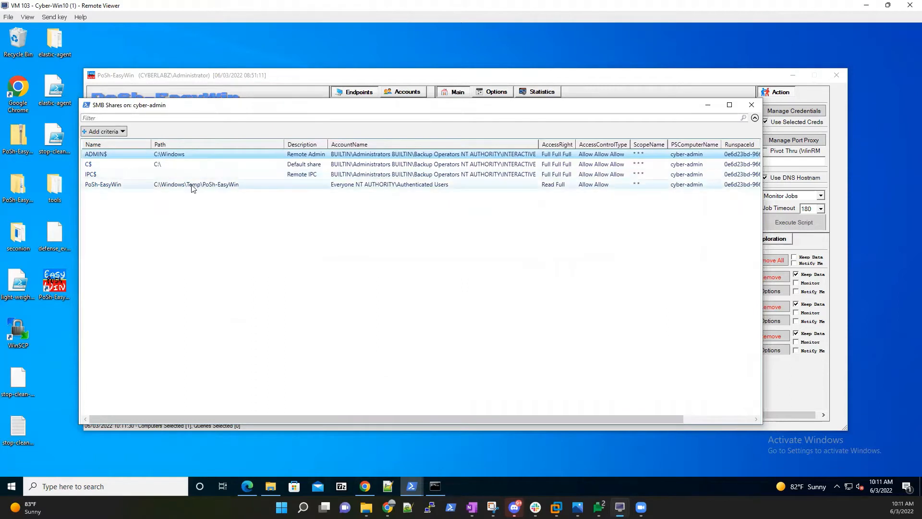
{"action": "left_click", "coordinate": [752, 105]}
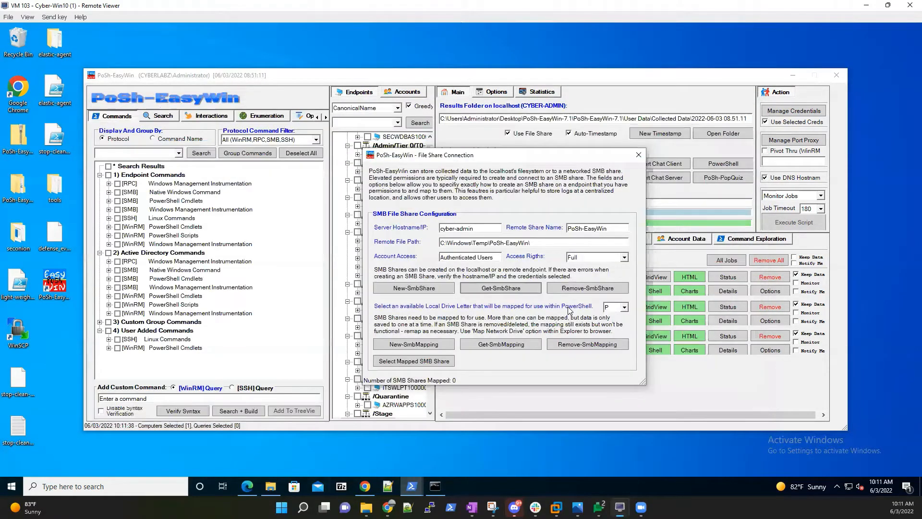
Refresh Network > CYBER-ADMIN in File Explorer and select the new PoSh-EasyWin share.
{"action": "left_click", "coordinate": [271, 490]}
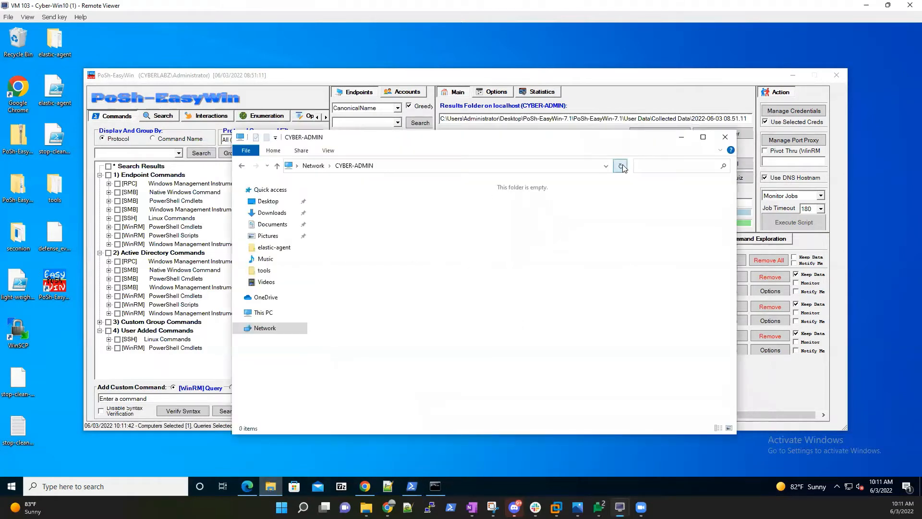
{"action": "left_click", "coordinate": [621, 167]}
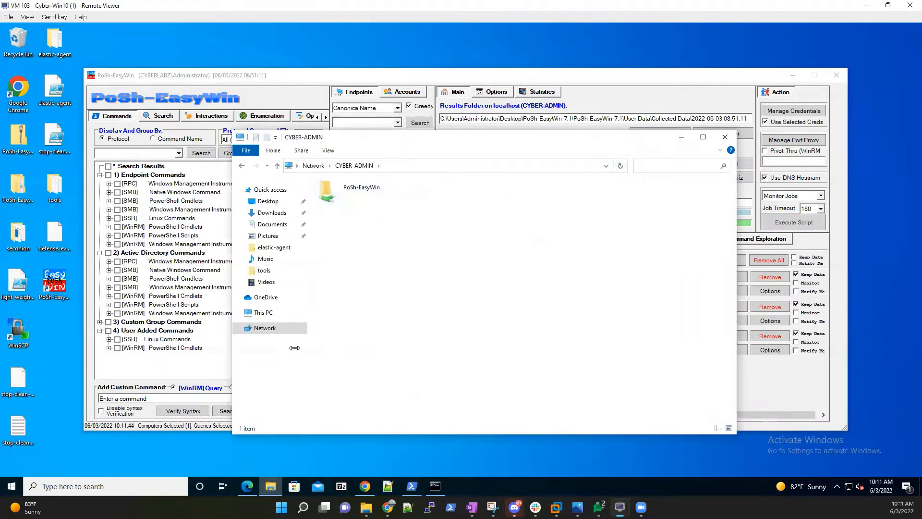
{"action": "left_click", "coordinate": [276, 314]}
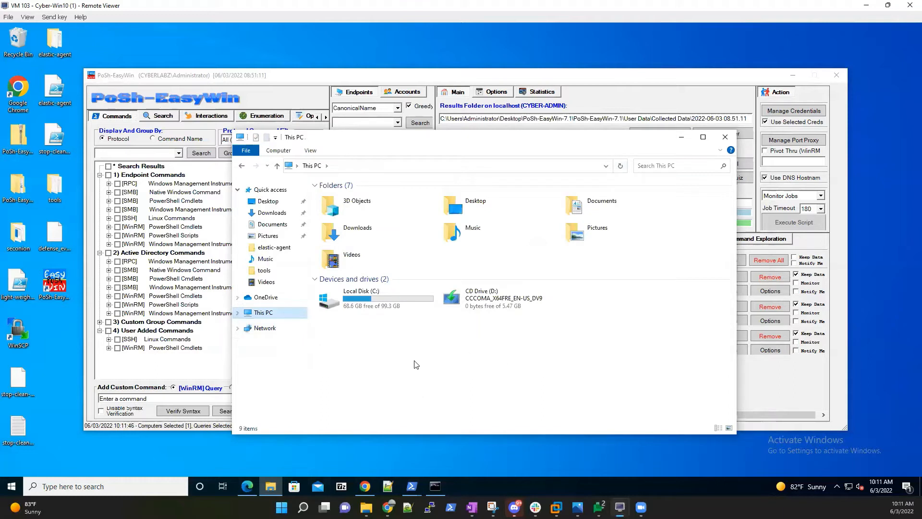
{"action": "left_click", "coordinate": [242, 166]}
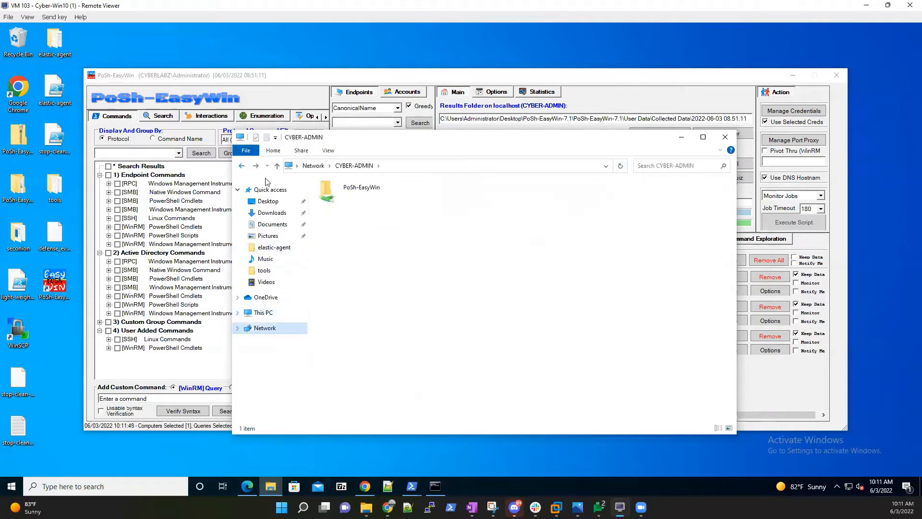
{"action": "left_click", "coordinate": [369, 196]}
{"action": "right_click", "coordinate": [368, 194]}
Inspect the PoSh-EasyWin share's Sharing and Advanced Sharing settings in its Properties.
{"action": "left_click", "coordinate": [414, 336]}
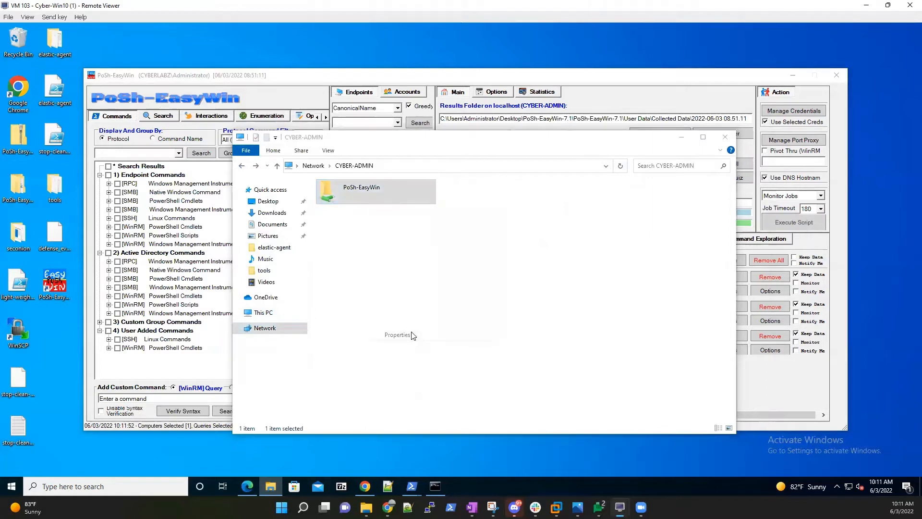
{"action": "left_click", "coordinate": [480, 226]}
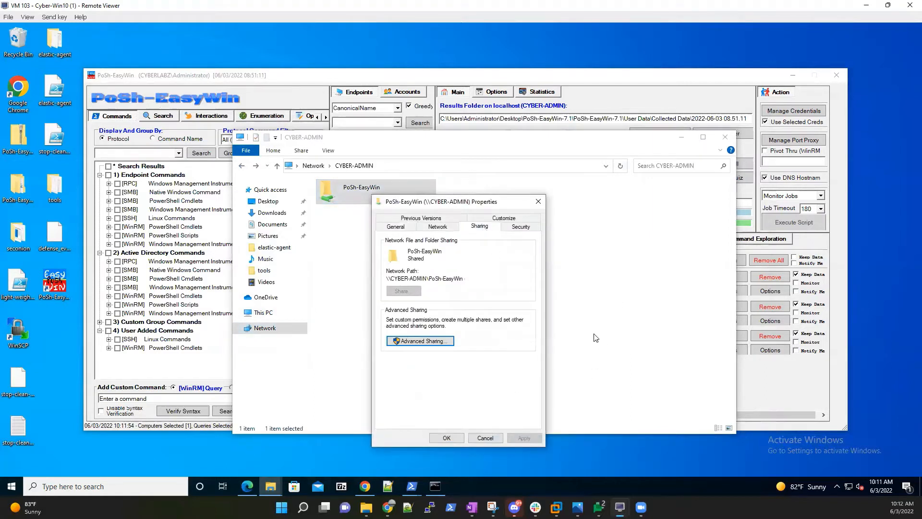
{"action": "left_click", "coordinate": [426, 342]}
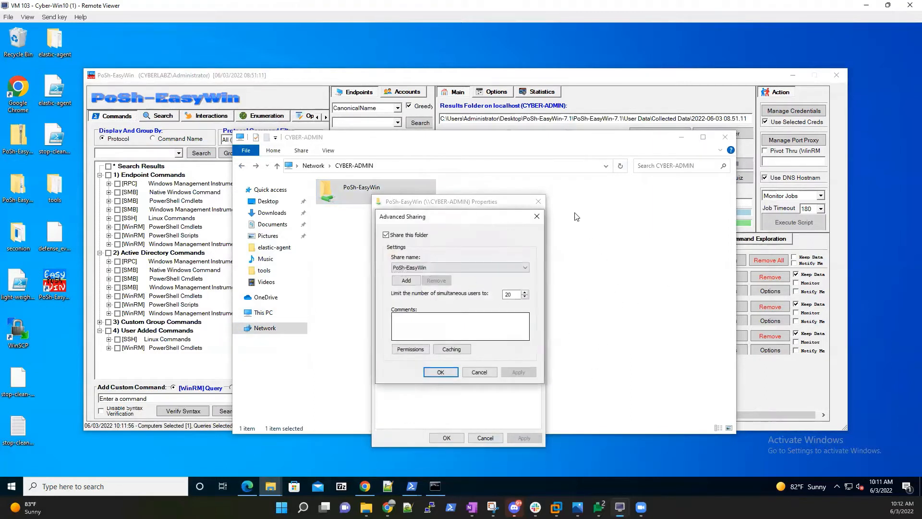
{"action": "left_click", "coordinate": [537, 217]}
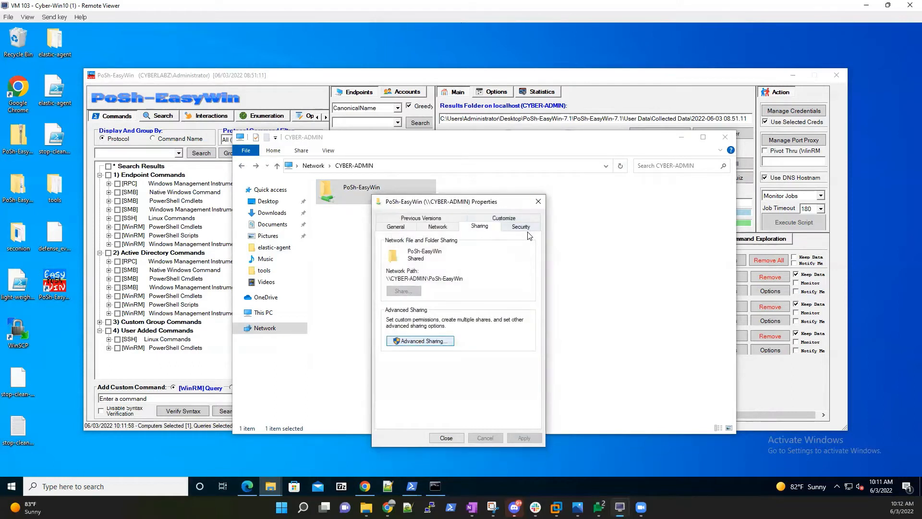
Review the share's Security permissions, then close the dialogs and File Explorer.
{"action": "left_click", "coordinate": [521, 226]}
{"action": "scroll", "coordinate": [497, 357], "scroll_direction": "down", "scroll_amount": 1}
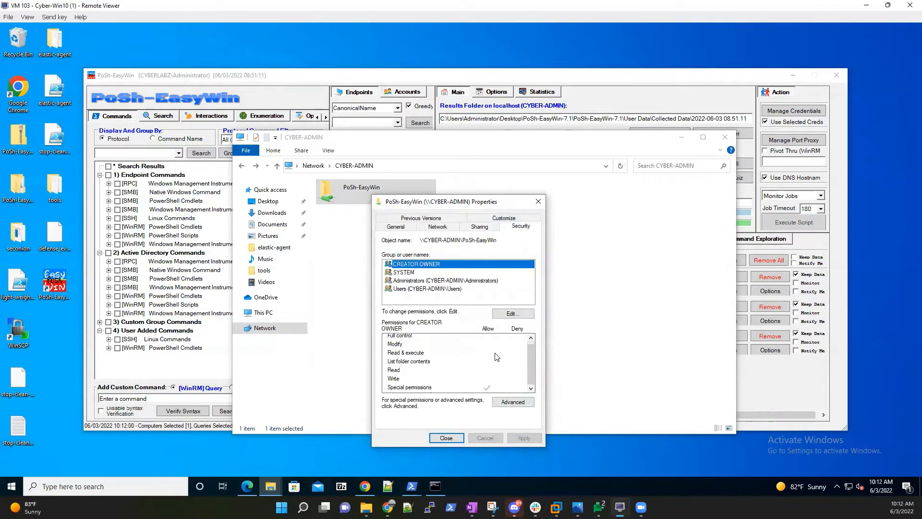
{"action": "left_click", "coordinate": [515, 314]}
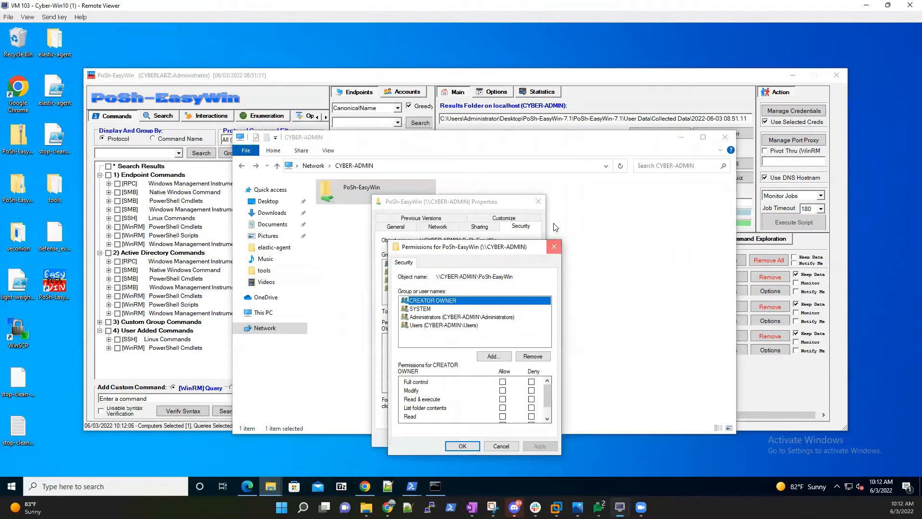
{"action": "left_click", "coordinate": [554, 247]}
{"action": "left_click", "coordinate": [538, 202]}
{"action": "left_click", "coordinate": [726, 137]}
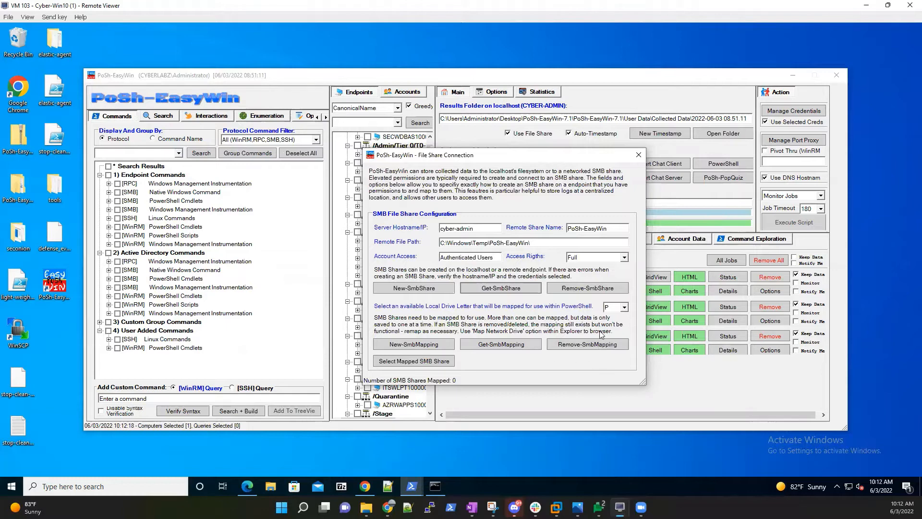
Choose drive letter A for the SMB mapping.
{"action": "left_click", "coordinate": [625, 307]}
{"action": "left_click_drag", "start_coordinate": [627, 344], "coordinate": [630, 319]}
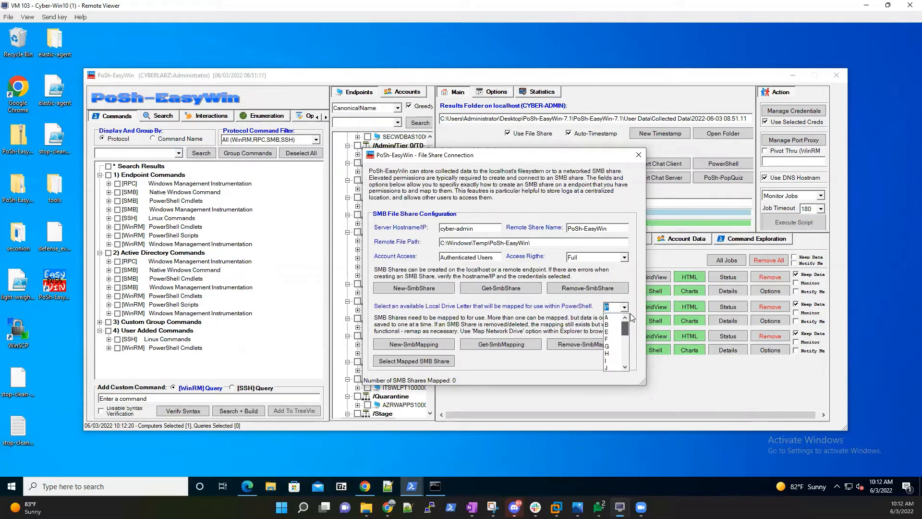
{"action": "left_click", "coordinate": [615, 317]}
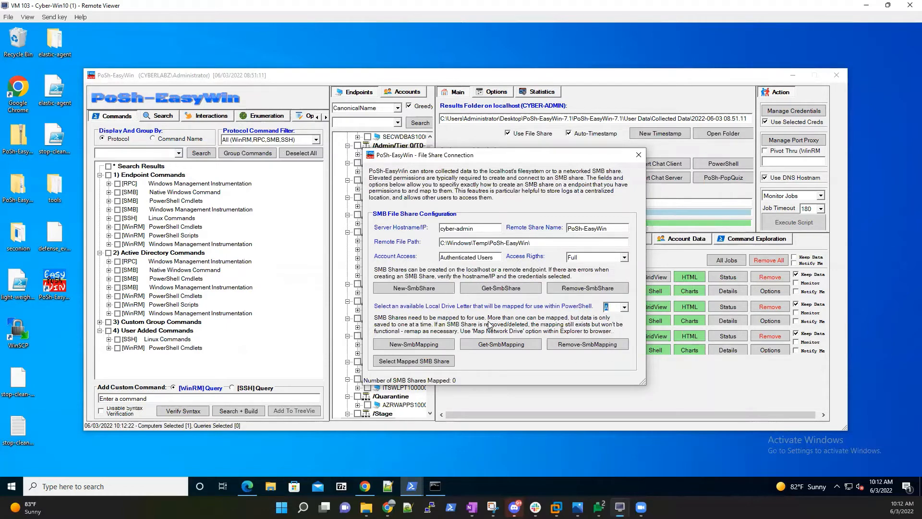
Map the PoSh-EasyWin share from cyber-admin to drive A:, confirming and dismissing the prompts.
{"action": "left_click", "coordinate": [432, 343]}
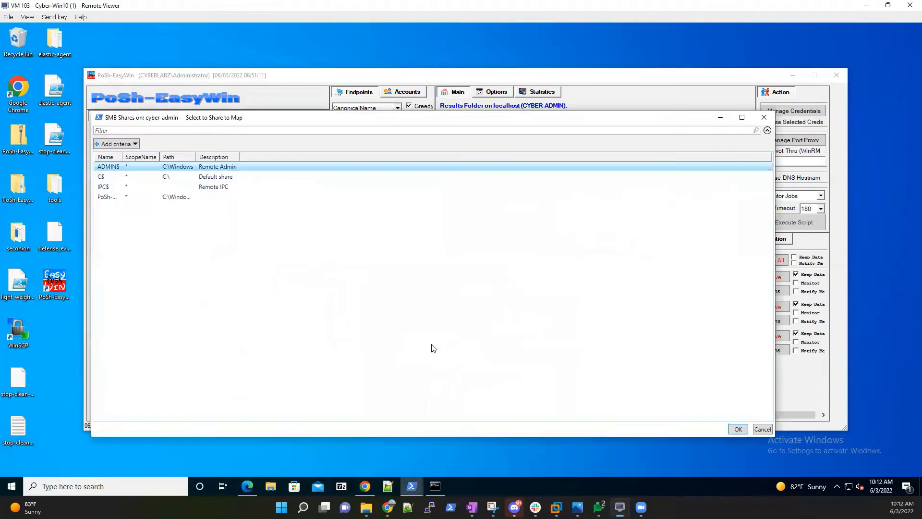
{"action": "left_click", "coordinate": [169, 199]}
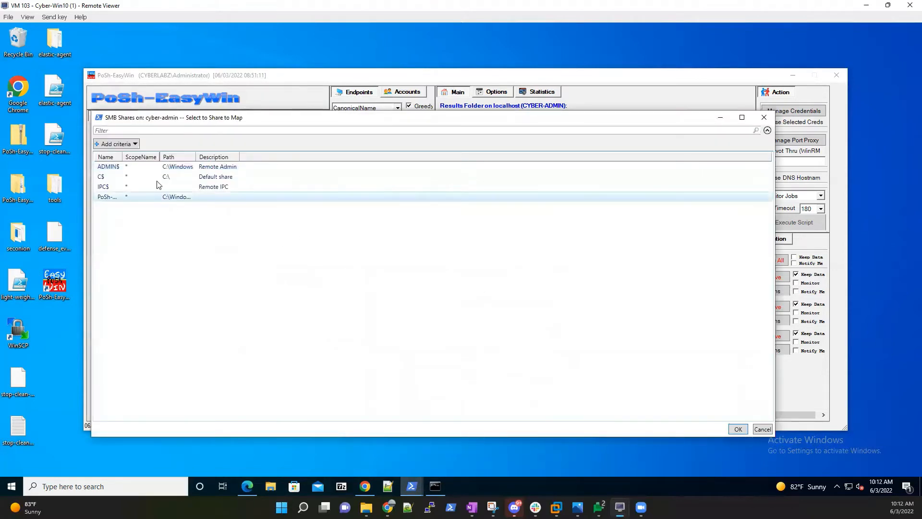
{"action": "left_click_drag", "start_coordinate": [171, 165], "coordinate": [183, 166]}
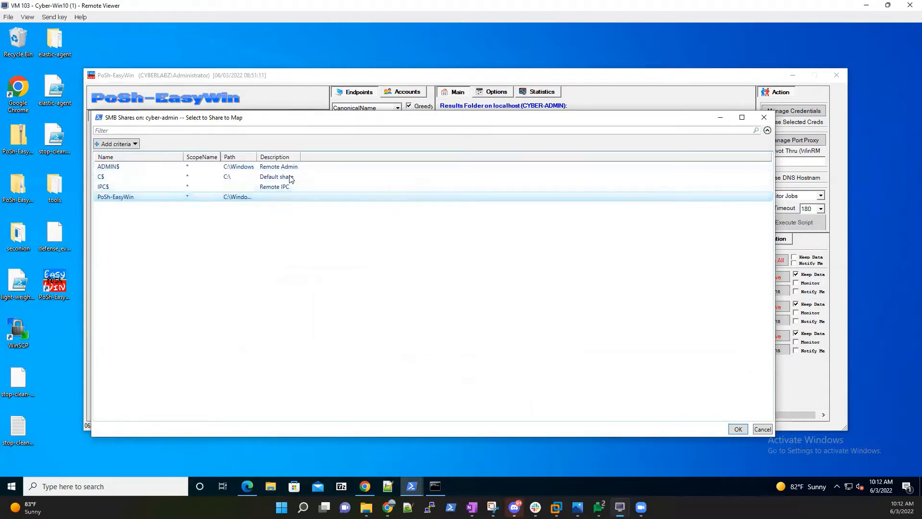
{"action": "left_click_drag", "start_coordinate": [256, 157], "coordinate": [318, 163]}
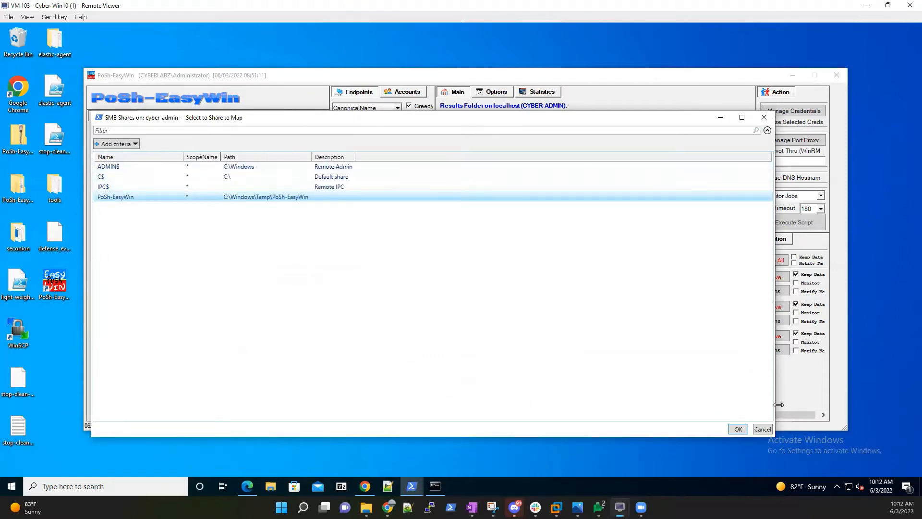
{"action": "left_click", "coordinate": [738, 428]}
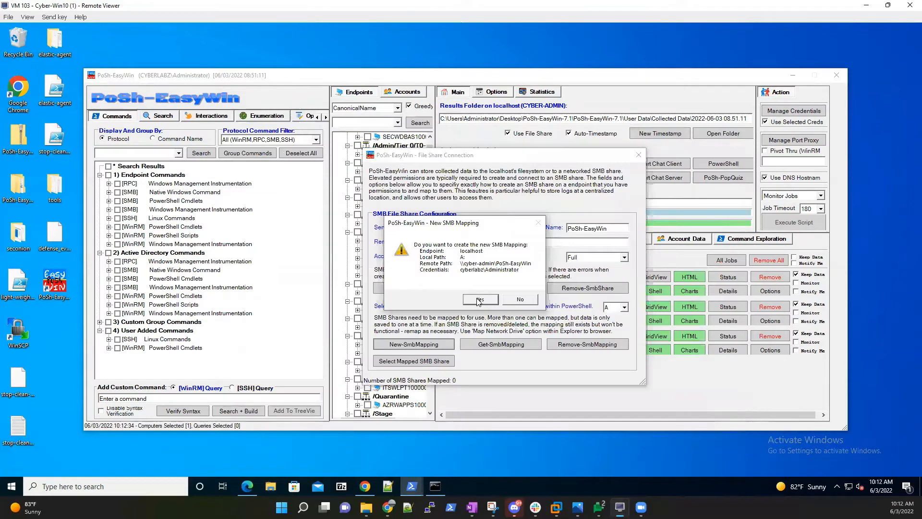
{"action": "left_click", "coordinate": [479, 299]}
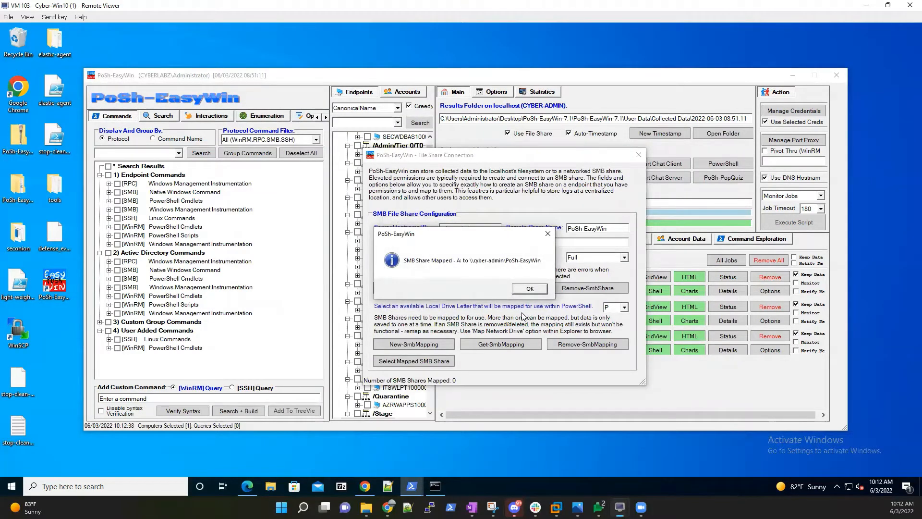
{"action": "left_click", "coordinate": [530, 290]}
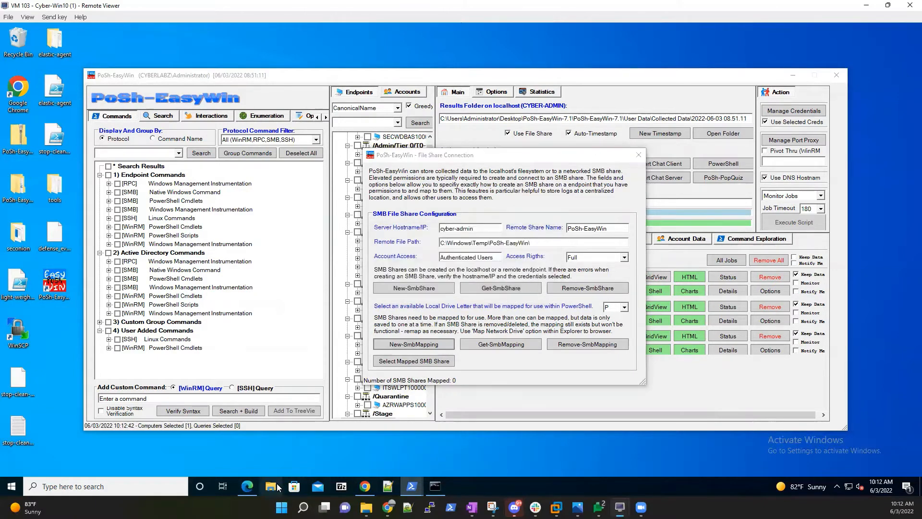
{"action": "left_click", "coordinate": [271, 486]}
{"action": "left_click", "coordinate": [267, 312]}
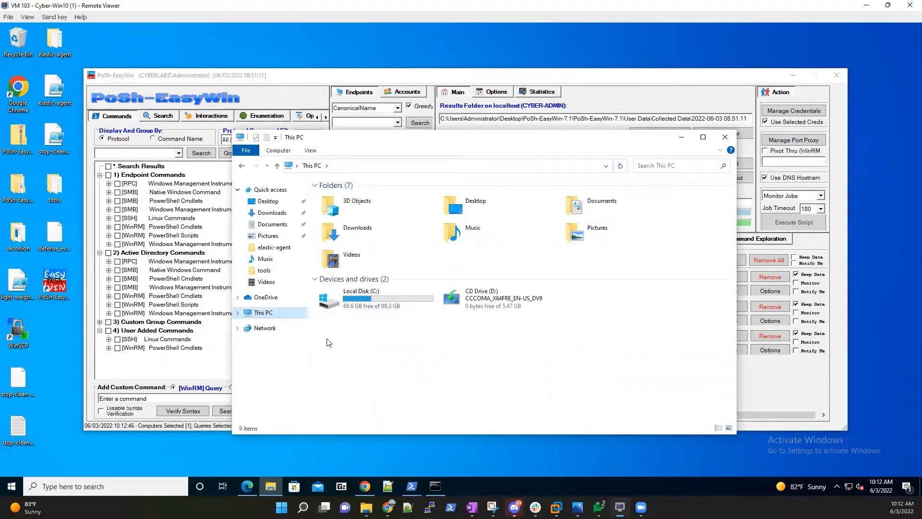
{"action": "right_click", "coordinate": [405, 351]}
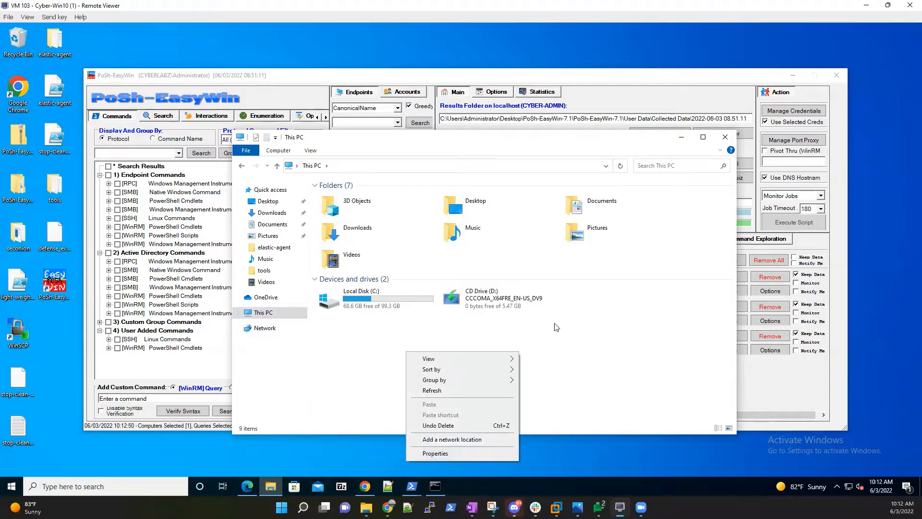
{"action": "left_click", "coordinate": [725, 137]}
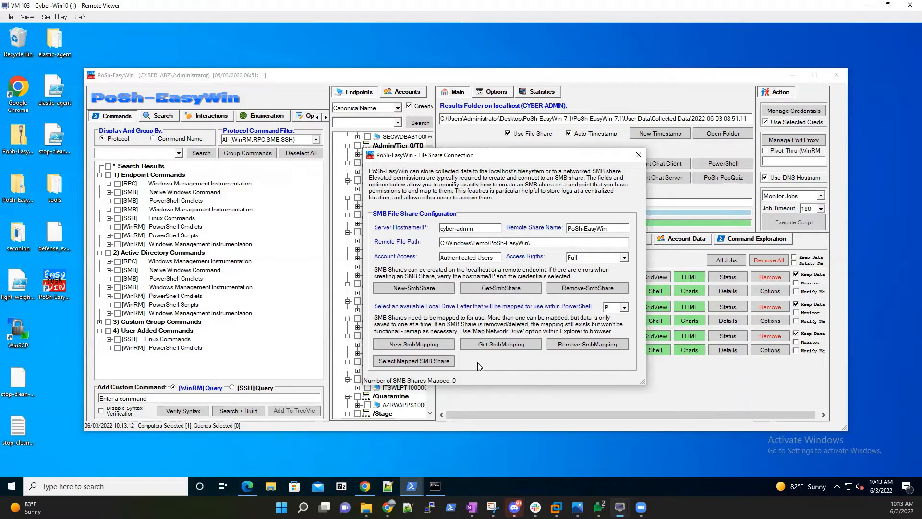
Pick the A: share mapping so results save to A:\2022-06-03 10.13.25.
{"action": "left_click", "coordinate": [440, 362]}
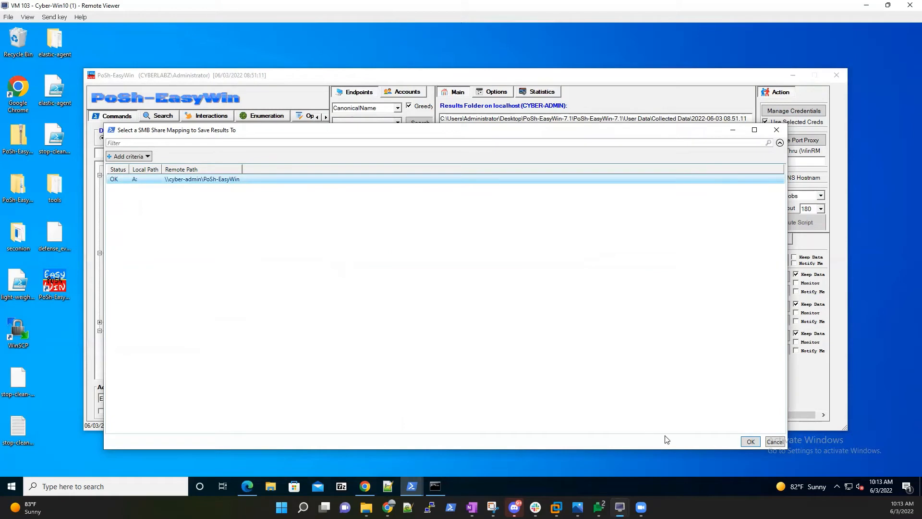
{"action": "left_click", "coordinate": [750, 441]}
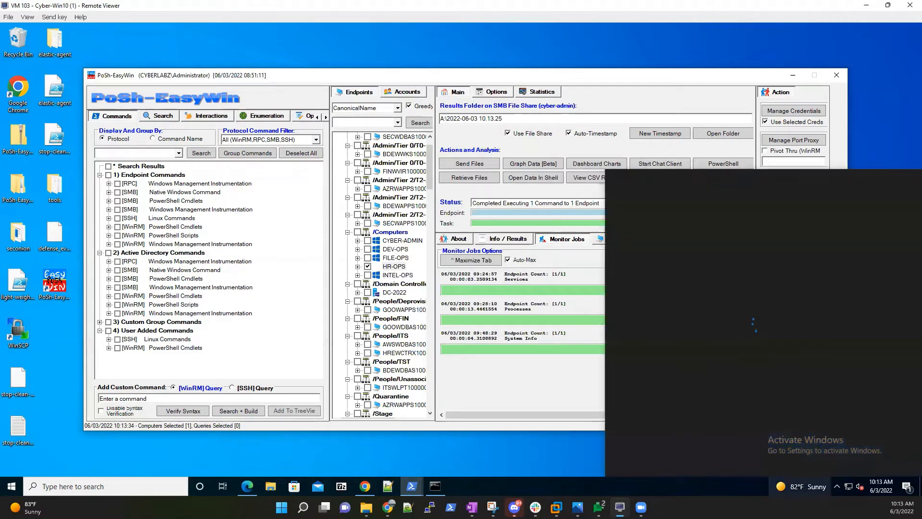
On Intel-Ops, collapse the cyber-admin entry and erase the A: results folder path.
{"action": "mouse_move", "coordinate": [620, 506]}
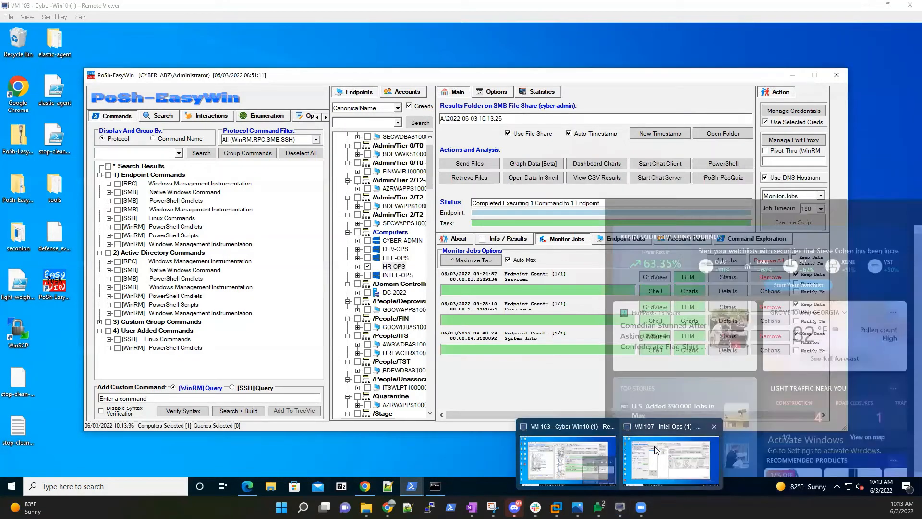
{"action": "left_click", "coordinate": [645, 444]}
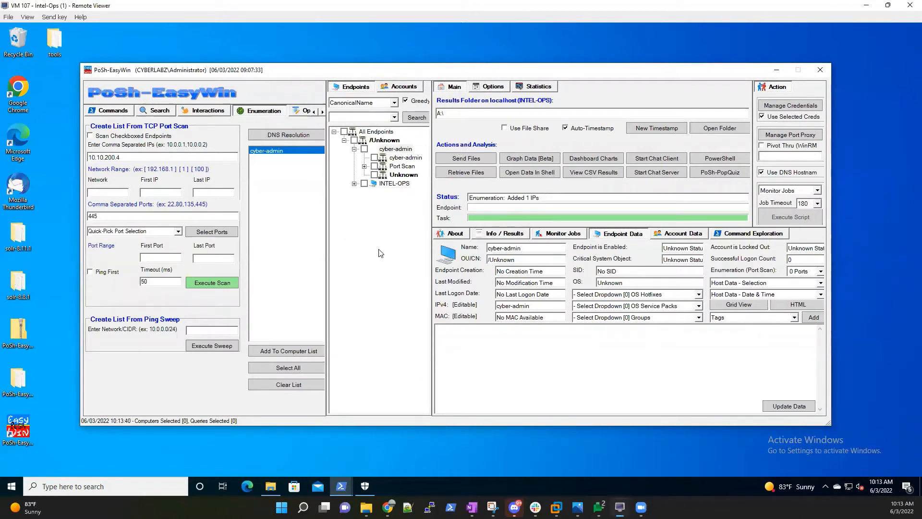
{"action": "left_click", "coordinate": [354, 149]}
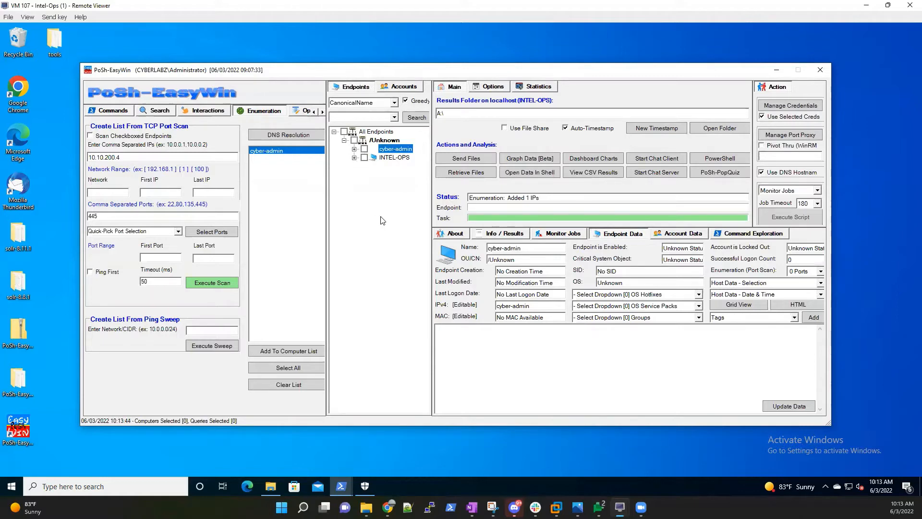
{"action": "left_click", "coordinate": [488, 113]}
{"action": "key", "text": "BackSpace"}
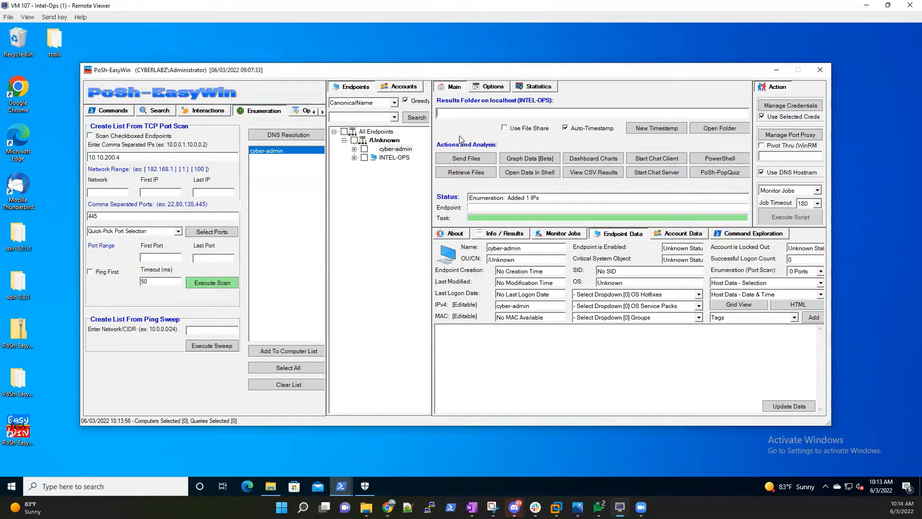
Refresh CYBER-ADMIN's shares and open \\CYBER-ADMIN\PoSh-EasyWin, confirming it holds 0 items.
{"action": "left_click", "coordinate": [271, 487]}
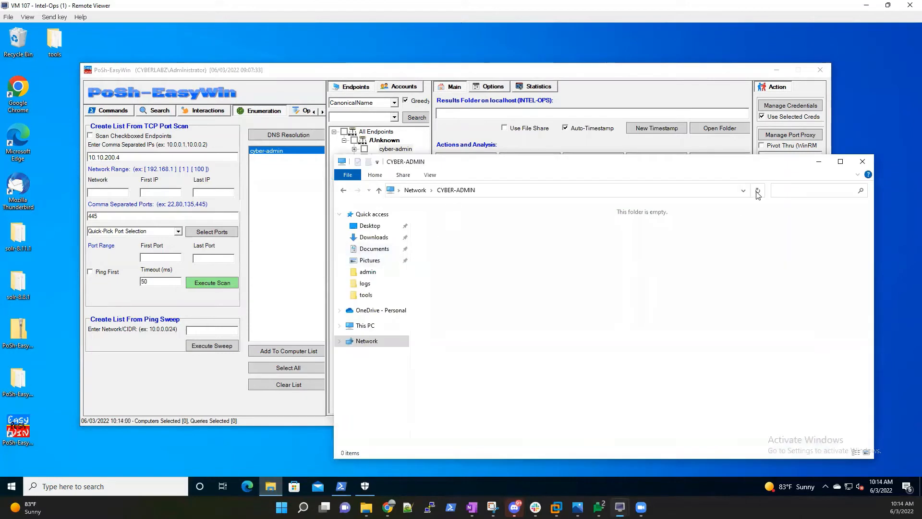
{"action": "left_click", "coordinate": [757, 191]}
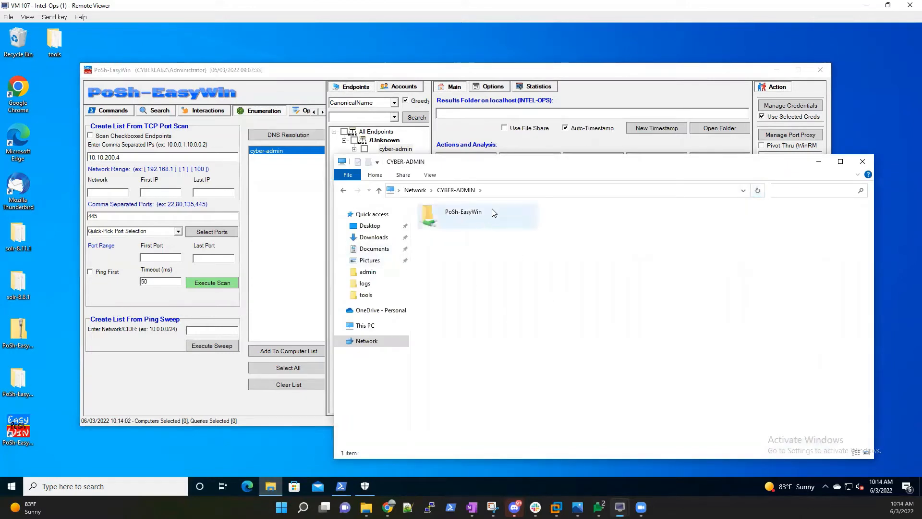
{"action": "left_click", "coordinate": [488, 221]}
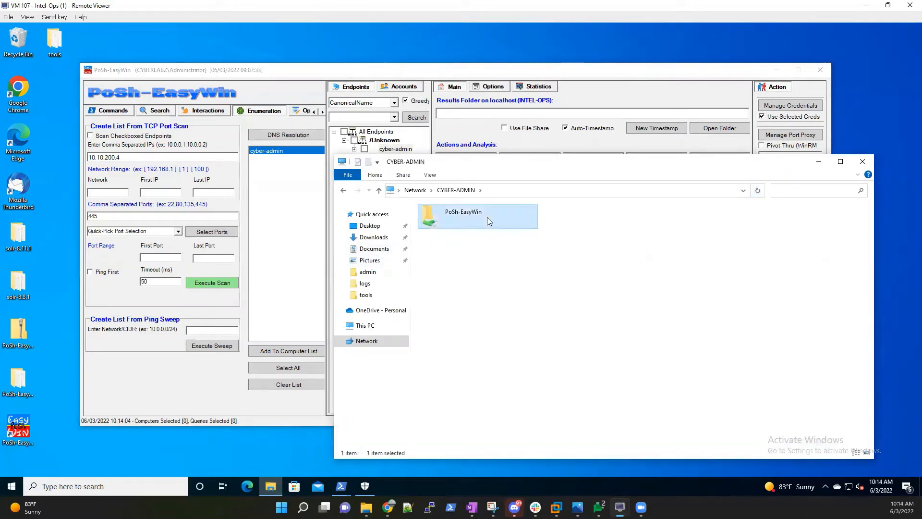
{"action": "double_click", "coordinate": [488, 221]}
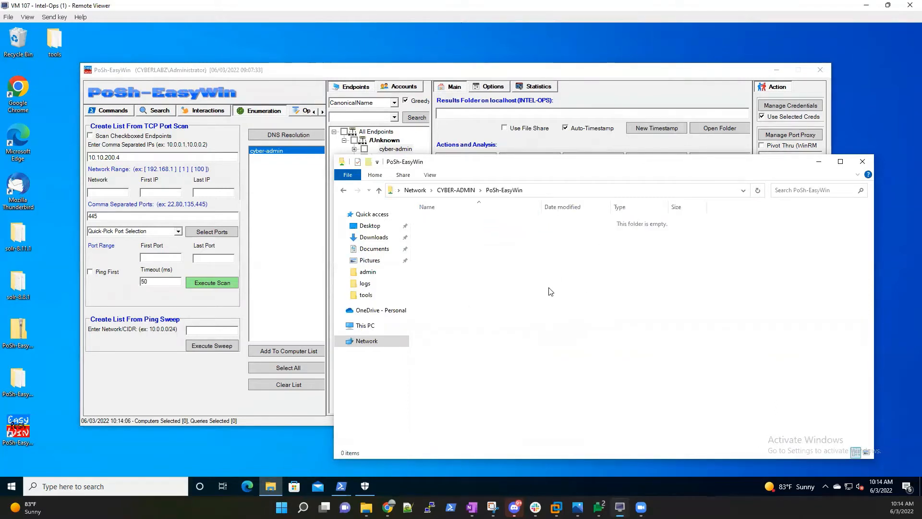
{"action": "left_click", "coordinate": [651, 191]}
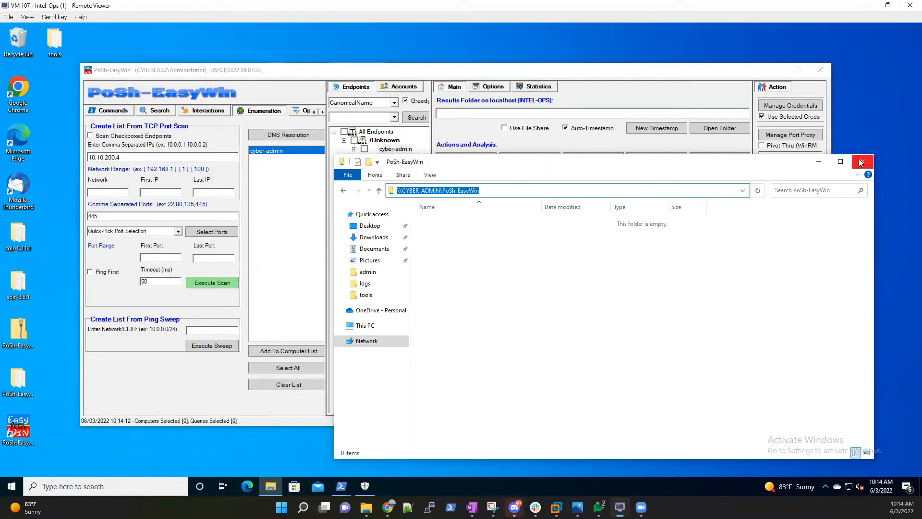
{"action": "left_click", "coordinate": [371, 325]}
From This PC, start Add a network location with a custom location and browse the Network.
{"action": "right_click", "coordinate": [457, 368]}
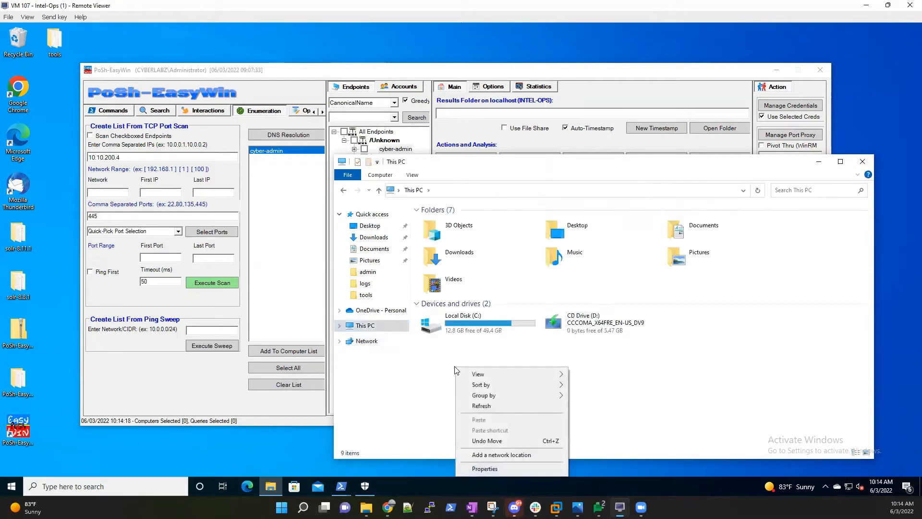
{"action": "left_click", "coordinate": [484, 455]}
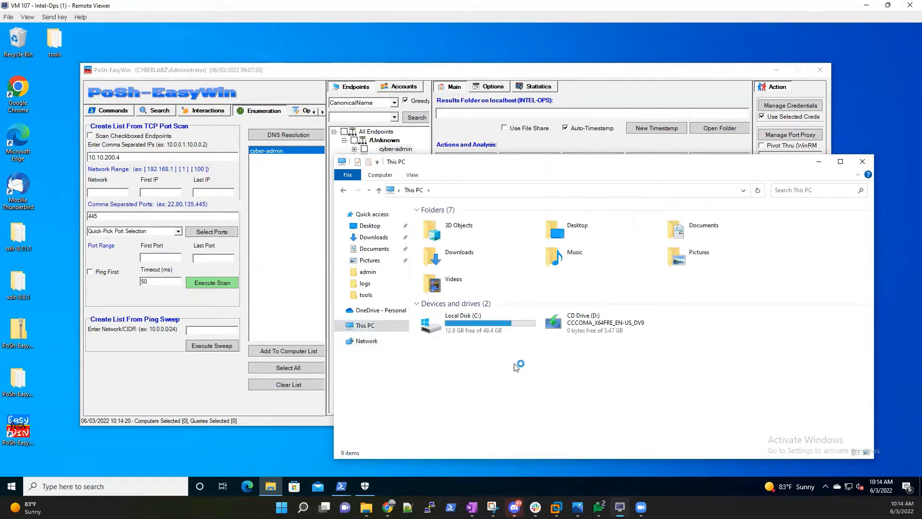
{"action": "left_click", "coordinate": [531, 358]}
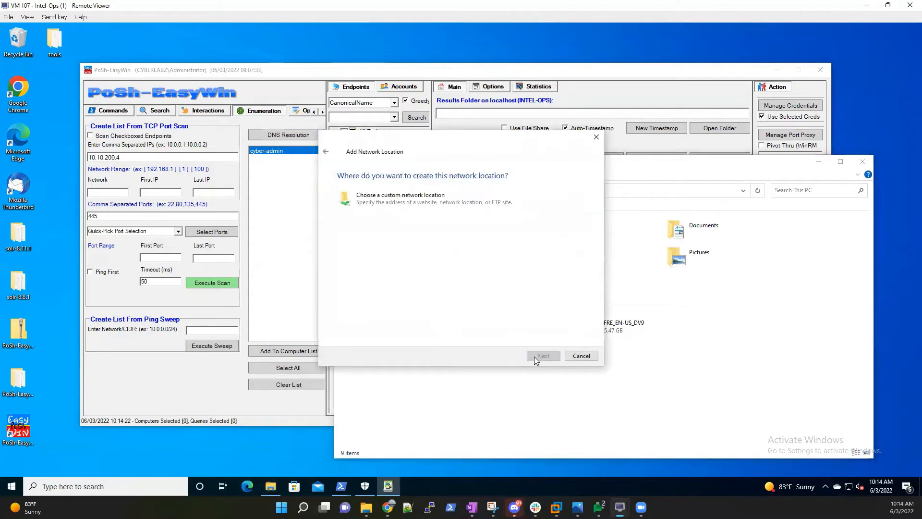
{"action": "double_click", "coordinate": [470, 201]}
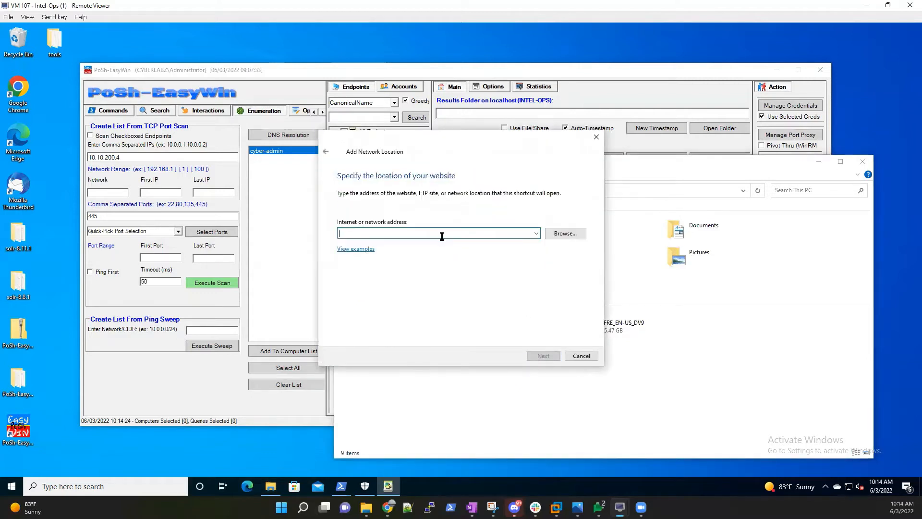
{"action": "left_click", "coordinate": [562, 233]}
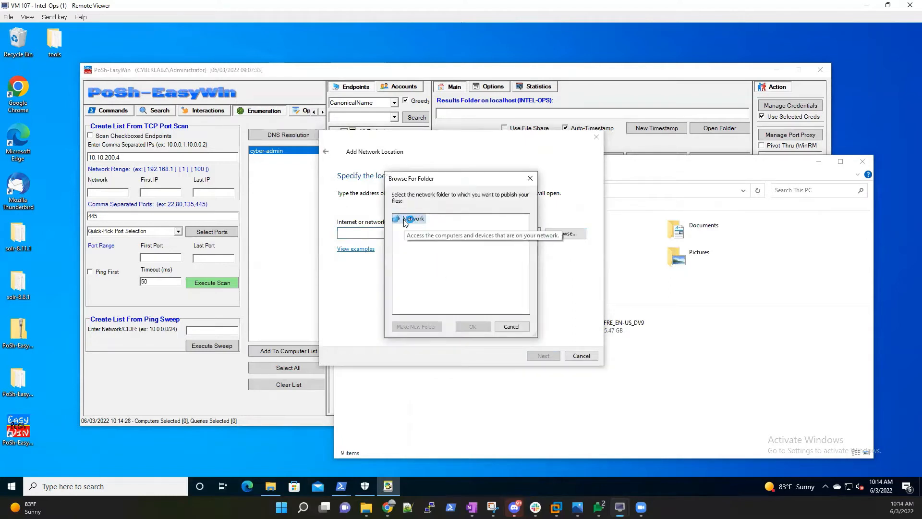
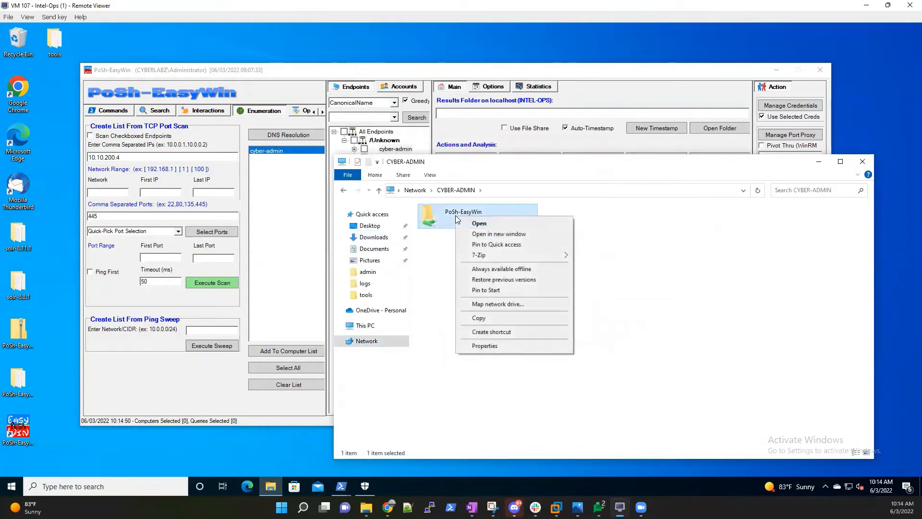
Map the \\CYBER-ADMIN\PoSh-EasyWin share as drive A: and close the empty drive window.
{"action": "left_click", "coordinate": [483, 304]}
{"action": "left_click", "coordinate": [562, 300]}
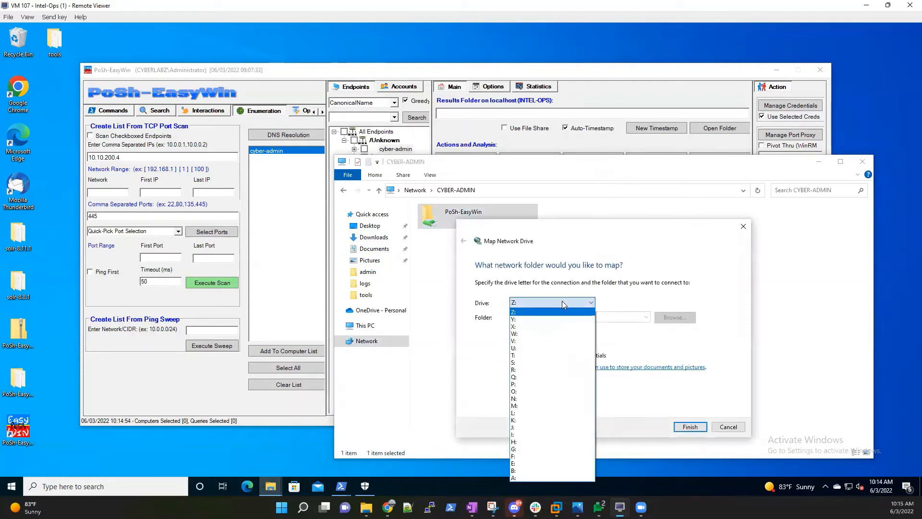
{"action": "left_click", "coordinate": [526, 476]}
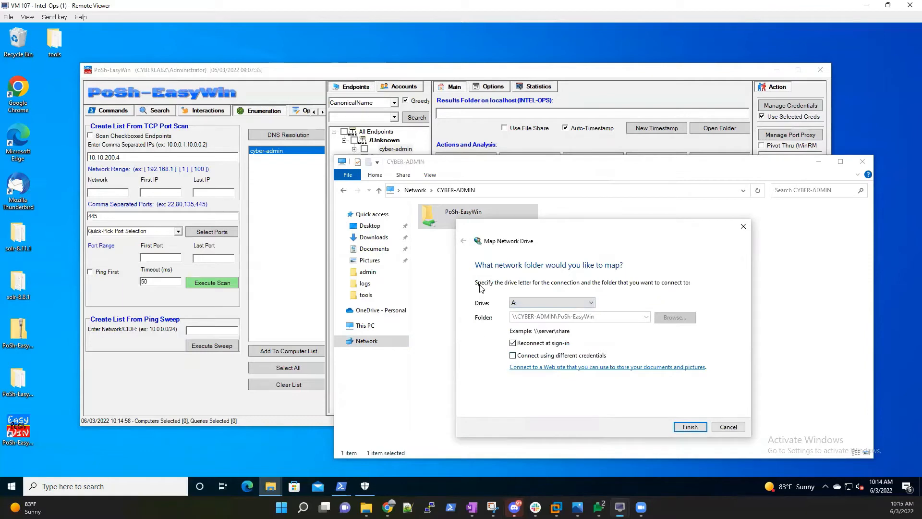
{"action": "left_click", "coordinate": [685, 427]}
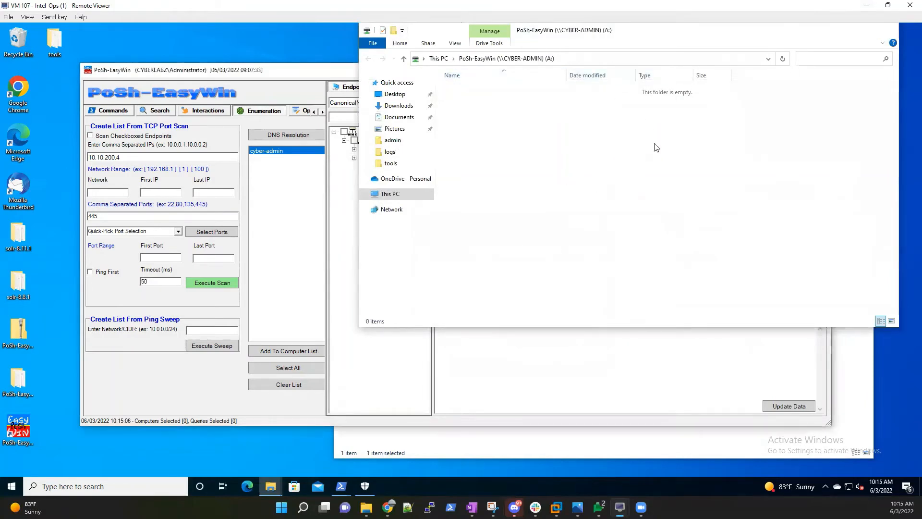
{"action": "left_click", "coordinate": [885, 30]}
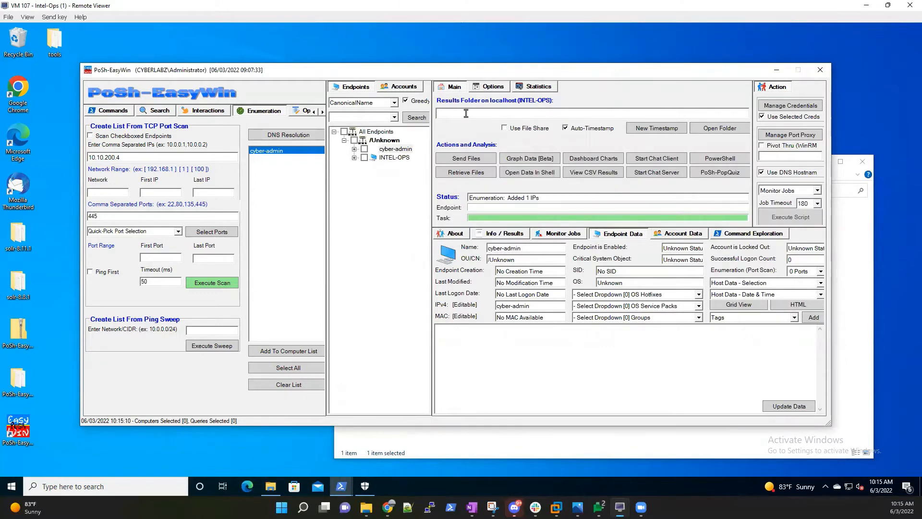
Enter A:\ as the PoSh-EasyWin results folder path.
{"action": "type", "text": ":\\"}
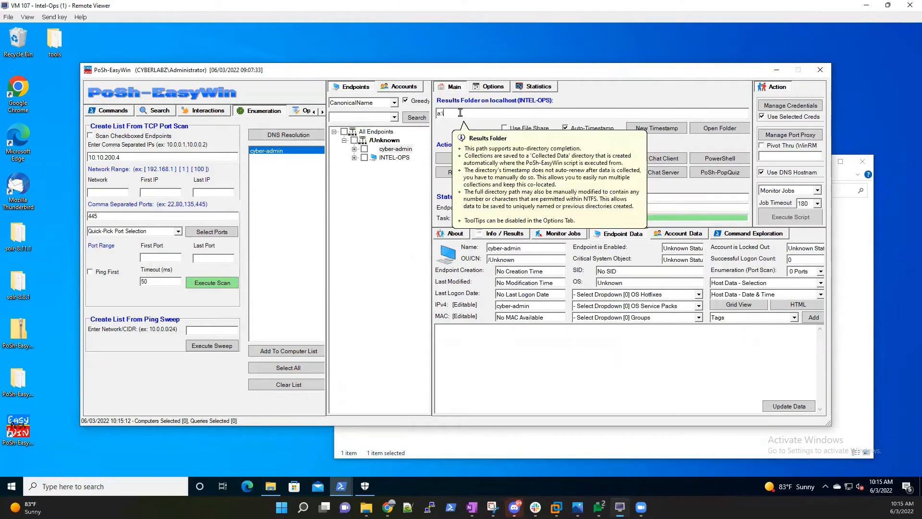
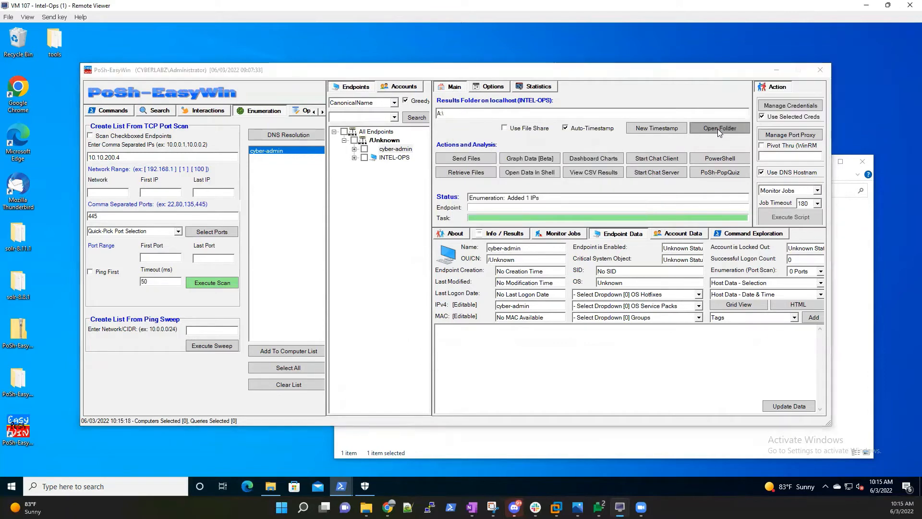
Open the A: results folder, browse to the CYBER-ADMIN PoSh-EasyWin network share, then close it.
{"action": "left_click", "coordinate": [717, 129]}
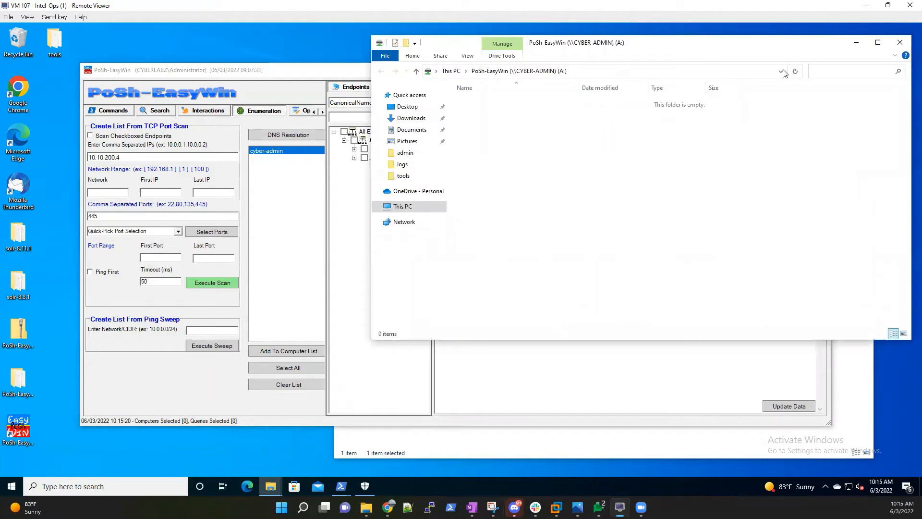
{"action": "left_click_drag", "start_coordinate": [774, 49], "coordinate": [540, 168]}
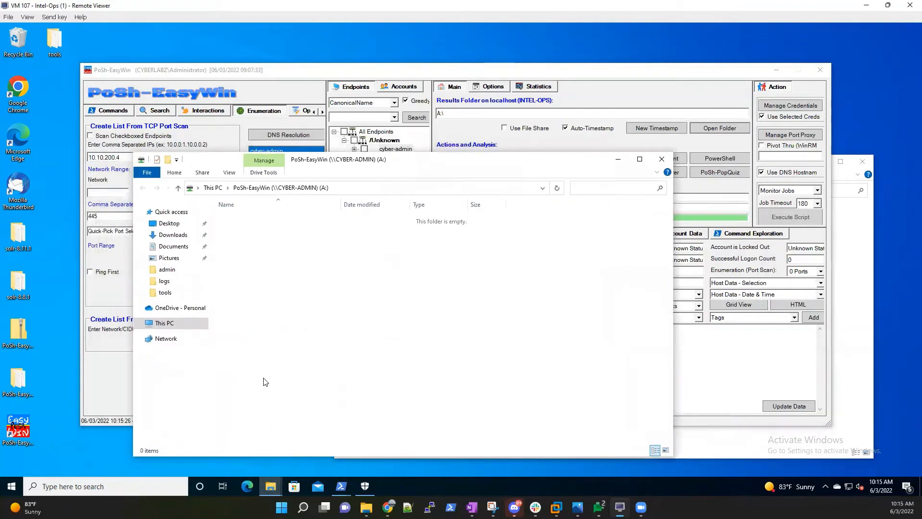
{"action": "left_click", "coordinate": [171, 339]}
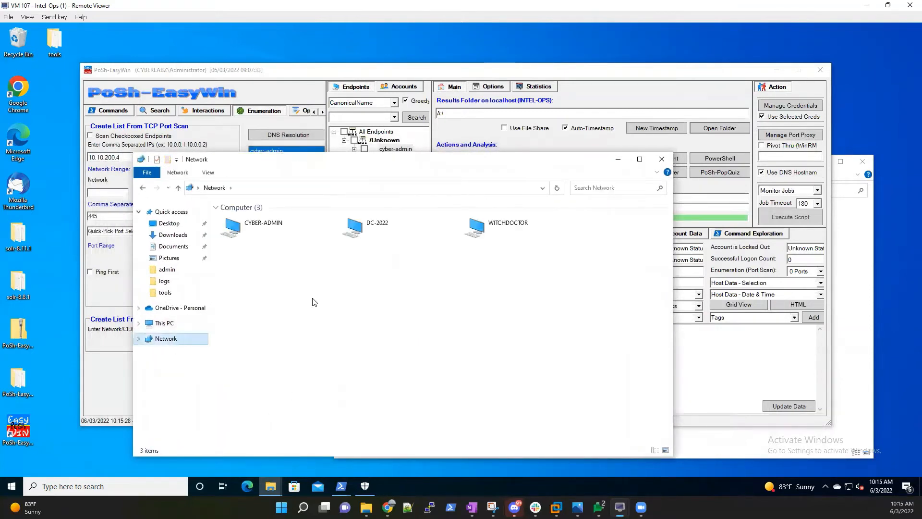
{"action": "double_click", "coordinate": [282, 233]}
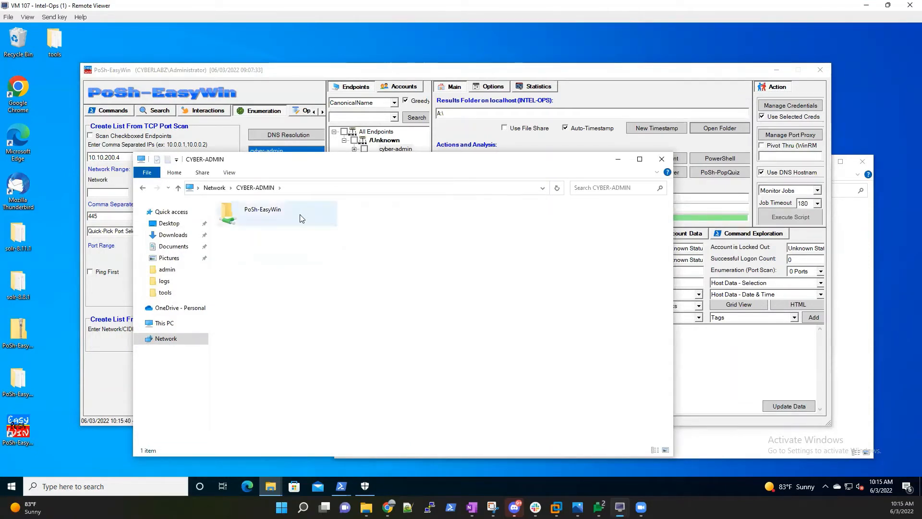
{"action": "double_click", "coordinate": [293, 225]}
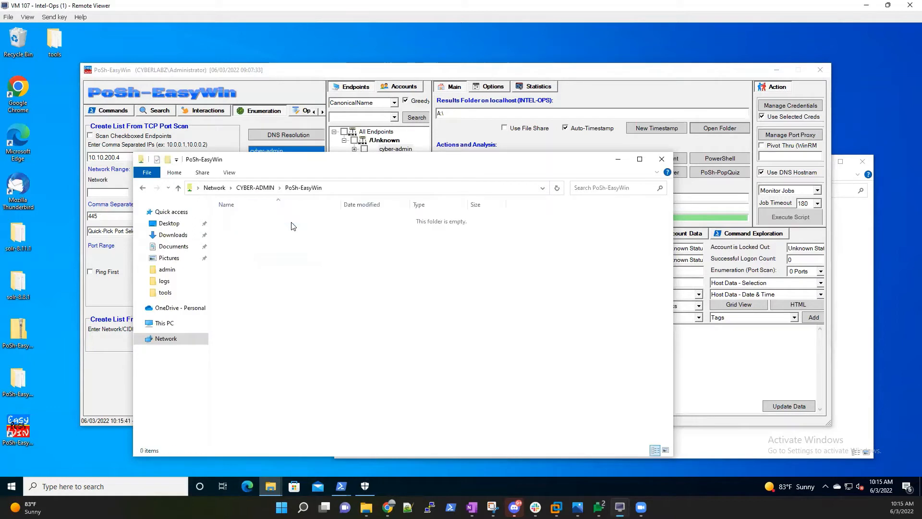
{"action": "left_click", "coordinate": [661, 159]}
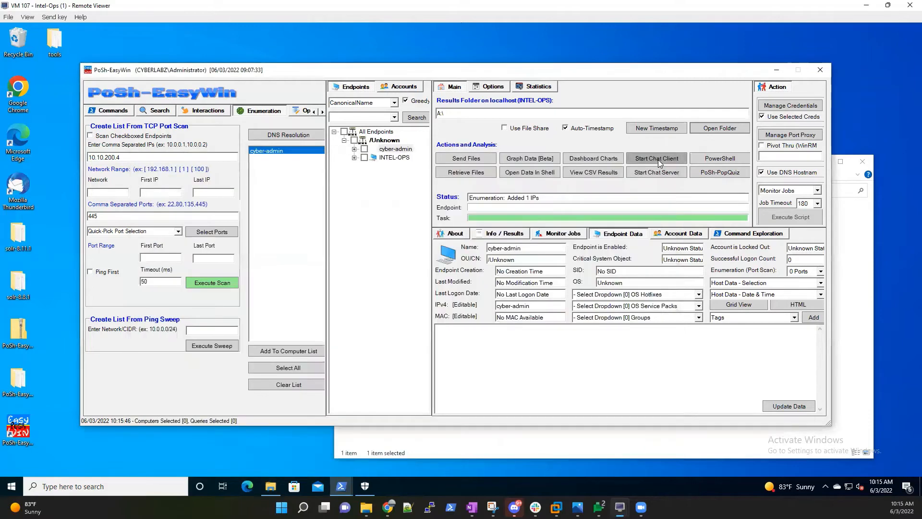
Reopen the empty A: results folder beside the app and switch to the Cyber-Win10 VM.
{"action": "left_click", "coordinate": [737, 128]}
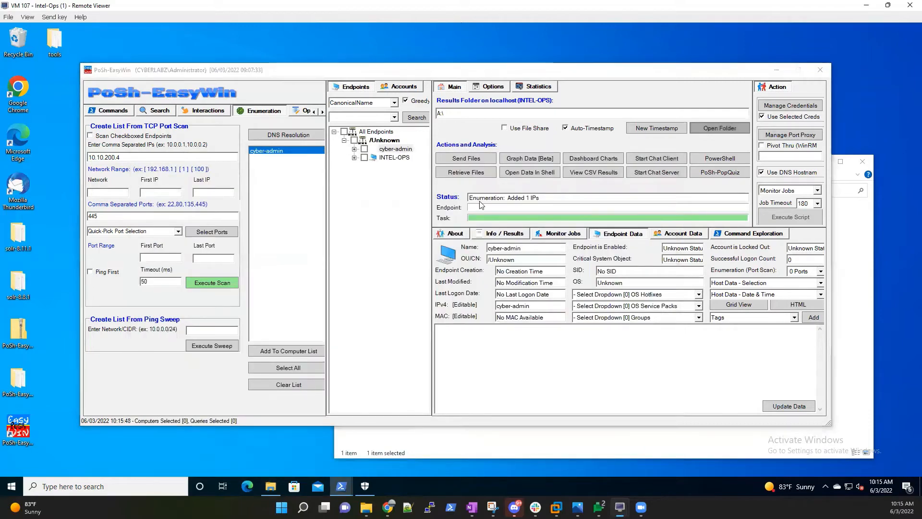
{"action": "left_click_drag", "start_coordinate": [509, 163], "coordinate": [602, 161]}
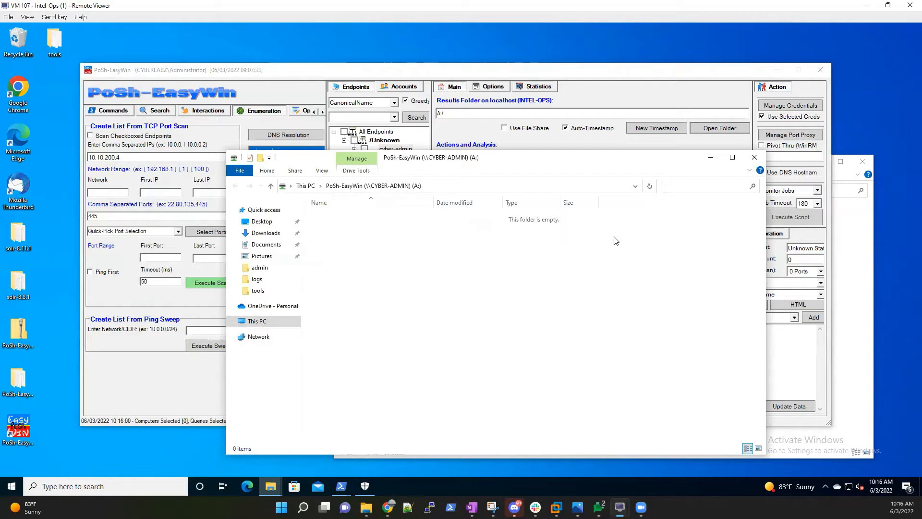
{"action": "mouse_move", "coordinate": [620, 507]}
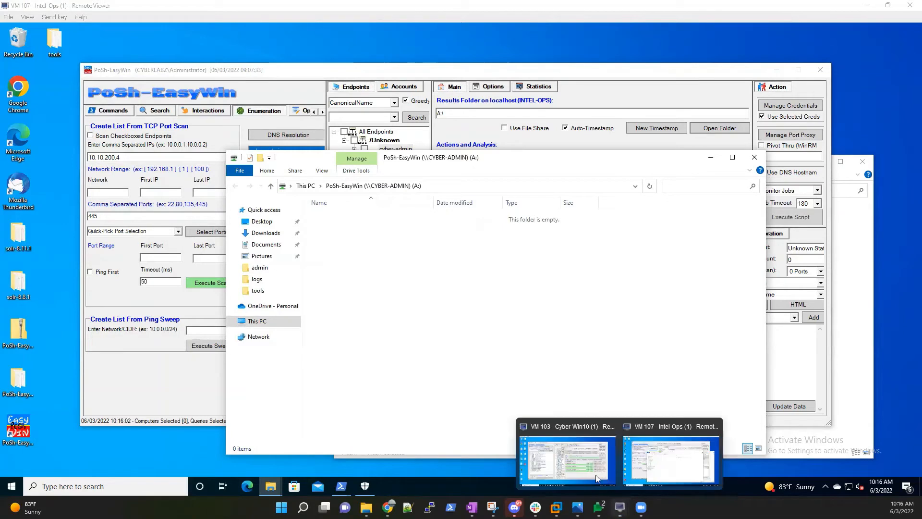
{"action": "left_click", "coordinate": [573, 458]}
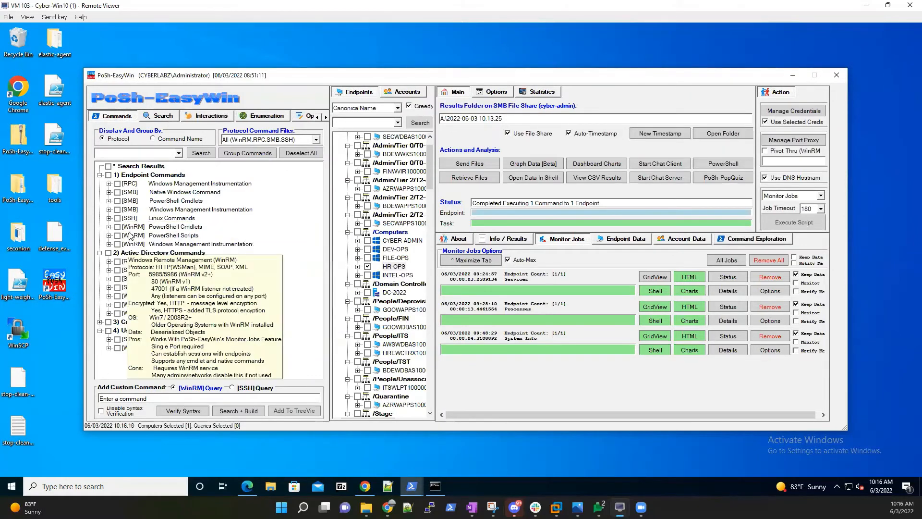
Run the (WinRM) PoSh -- Processes query against HR-OPS, confirming the single-endpoint execution.
{"action": "left_click", "coordinate": [109, 226]}
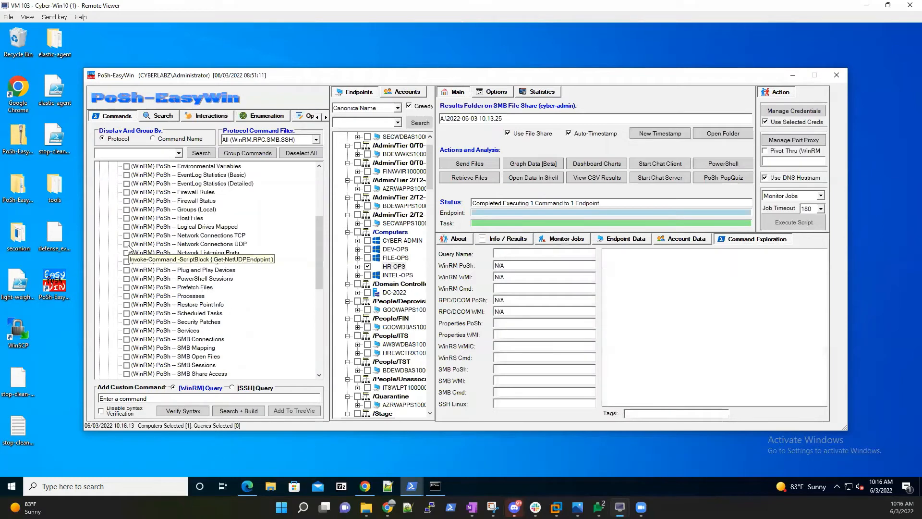
{"action": "left_click", "coordinate": [127, 297]}
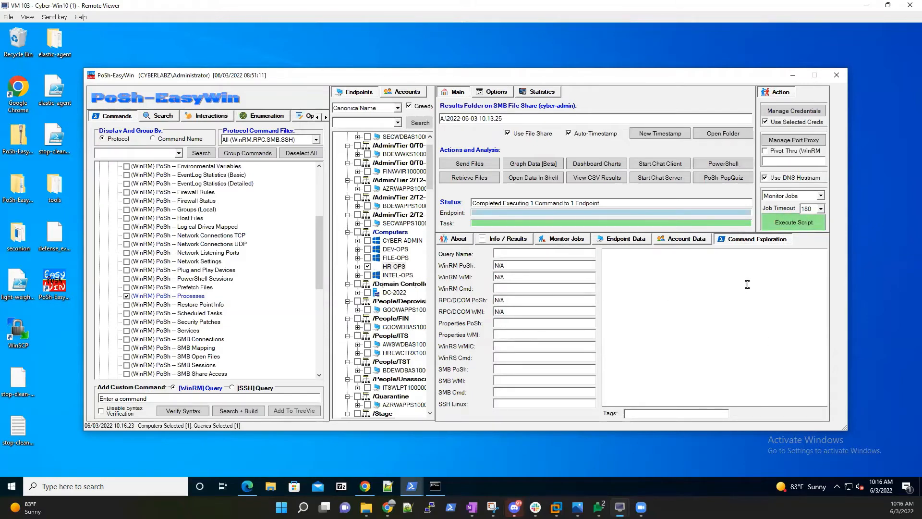
{"action": "left_click", "coordinate": [797, 221]}
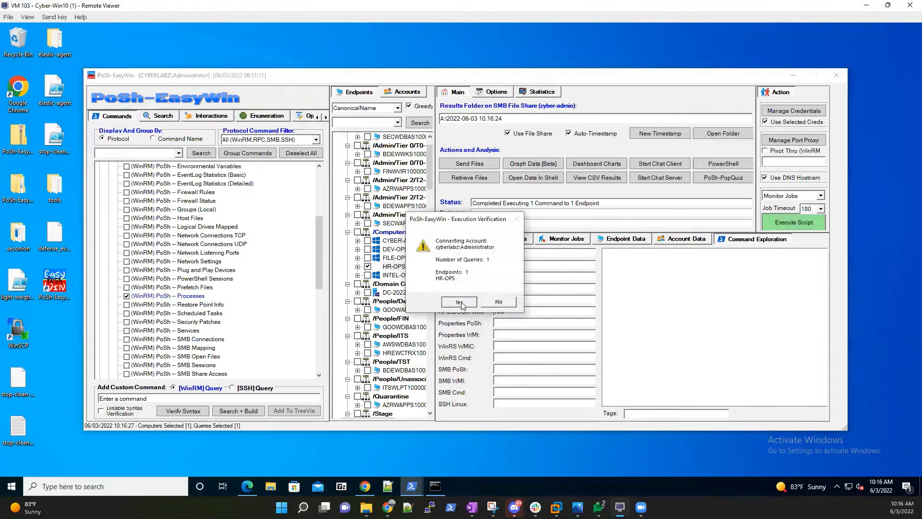
{"action": "left_click", "coordinate": [460, 302]}
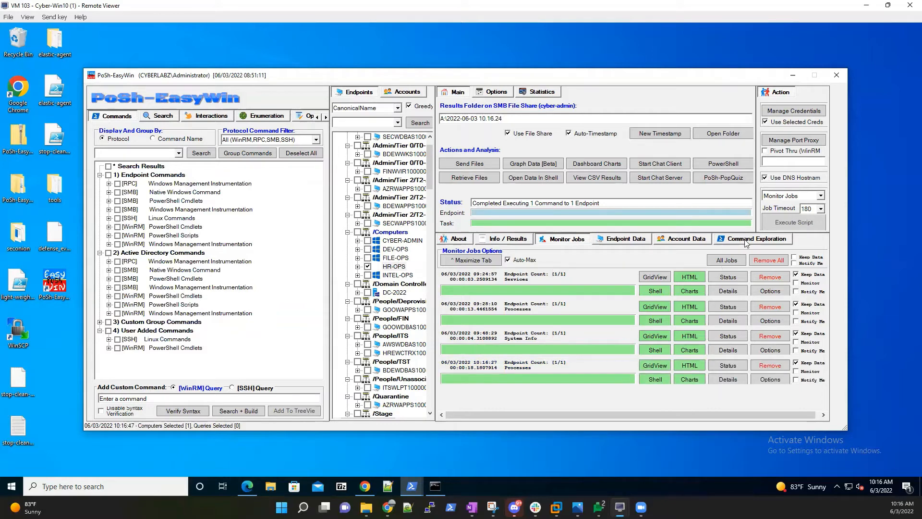
{"action": "left_click", "coordinate": [723, 135]}
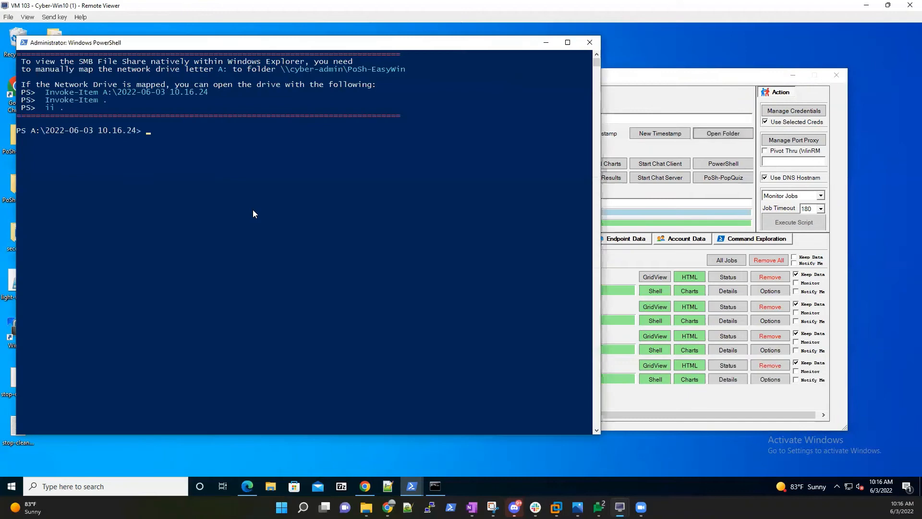
{"action": "left_click", "coordinate": [254, 209]}
{"action": "type", "text": "ii ."}
{"action": "key", "text": "Return"}
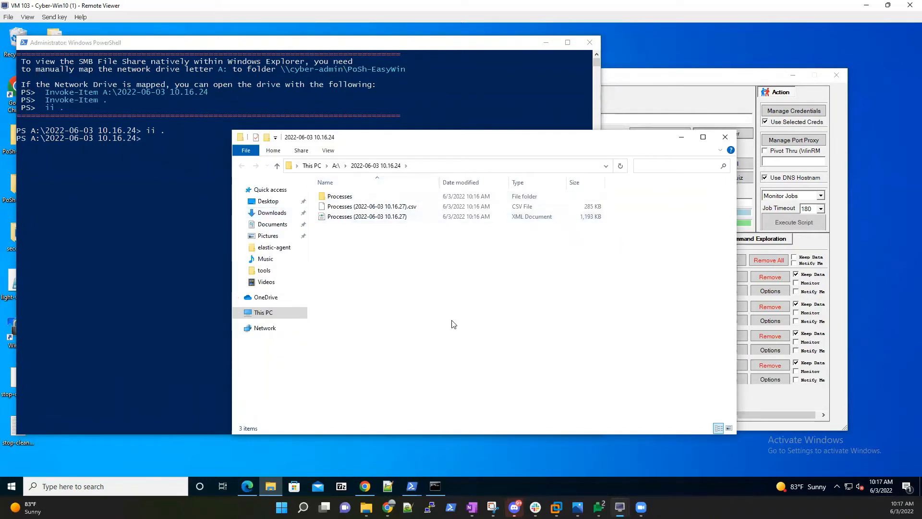
{"action": "left_click", "coordinate": [725, 137]}
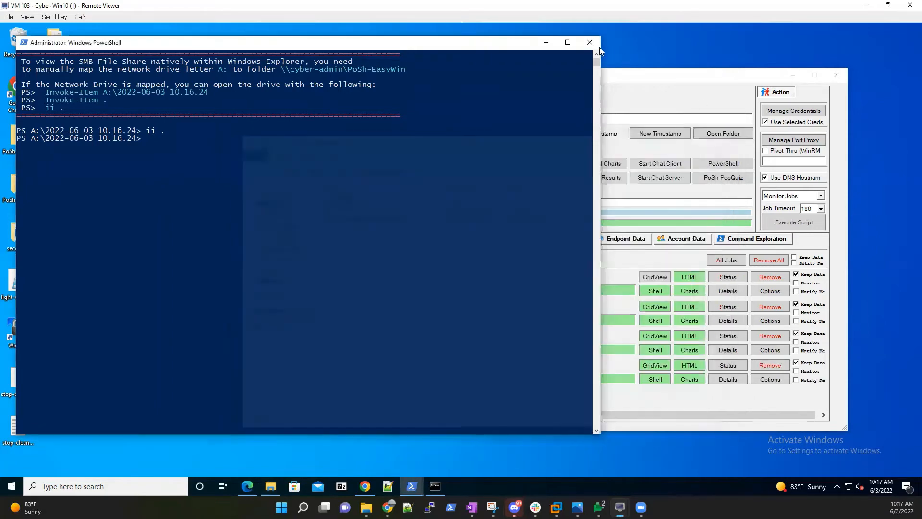
{"action": "left_click", "coordinate": [590, 42]}
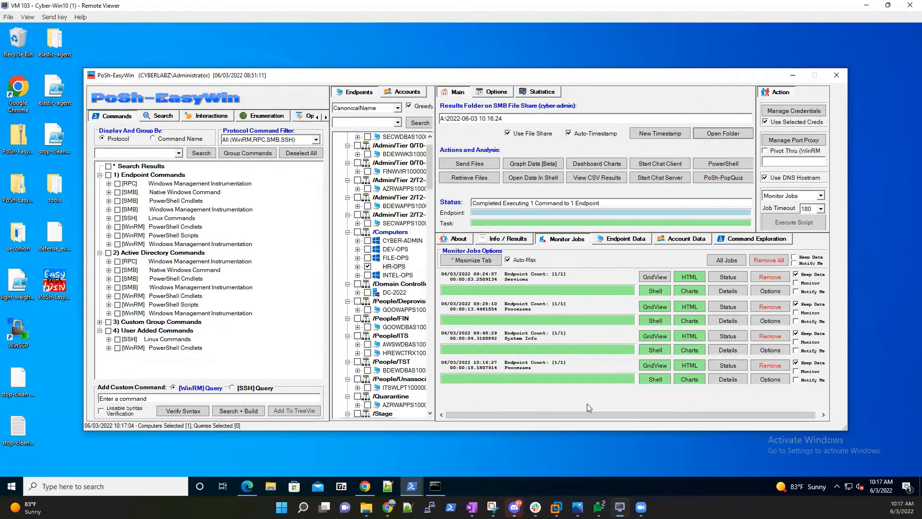
On Intel-Ops, look inside the shared 2022-06-03 10.16.24 results folder, then close Explorer.
{"action": "mouse_move", "coordinate": [619, 507]}
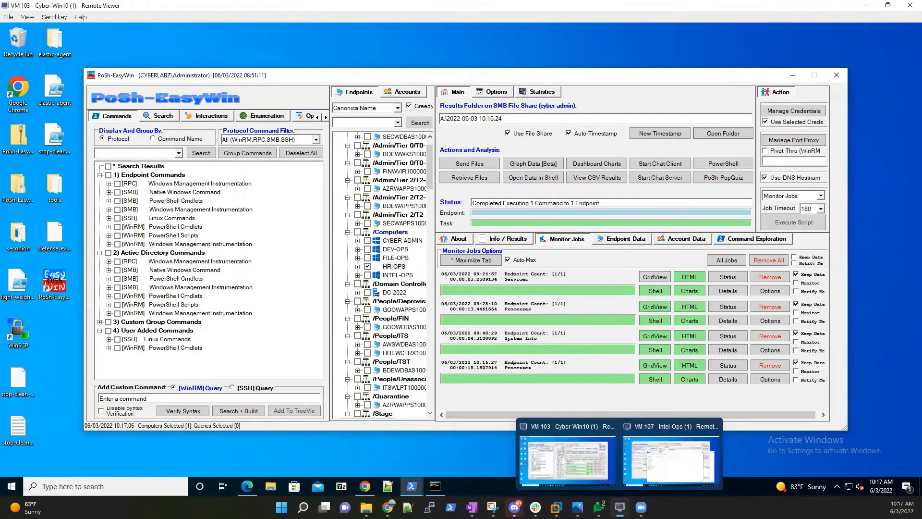
{"action": "left_click", "coordinate": [646, 438]}
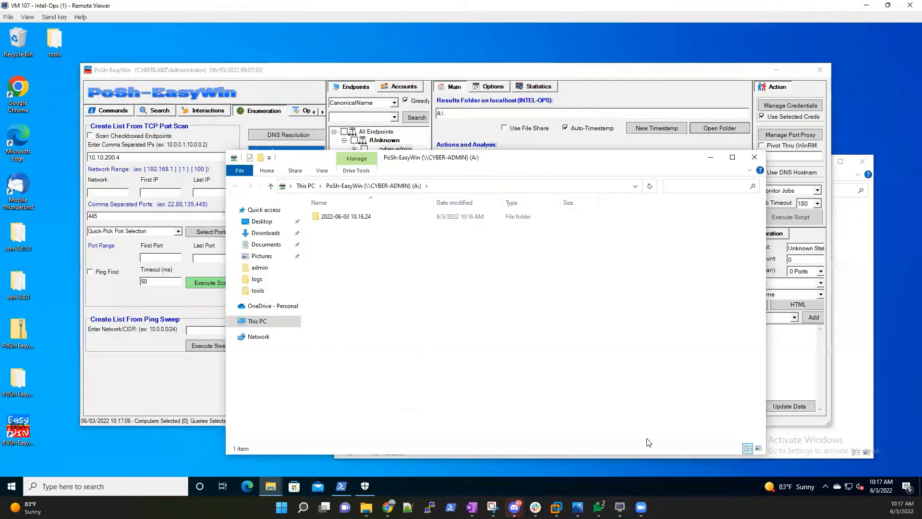
{"action": "double_click", "coordinate": [376, 220]}
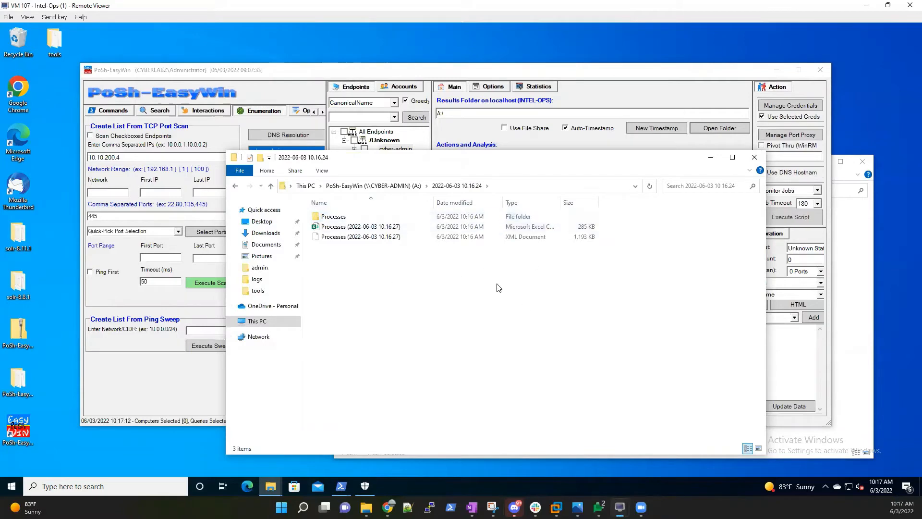
{"action": "left_click", "coordinate": [753, 159]}
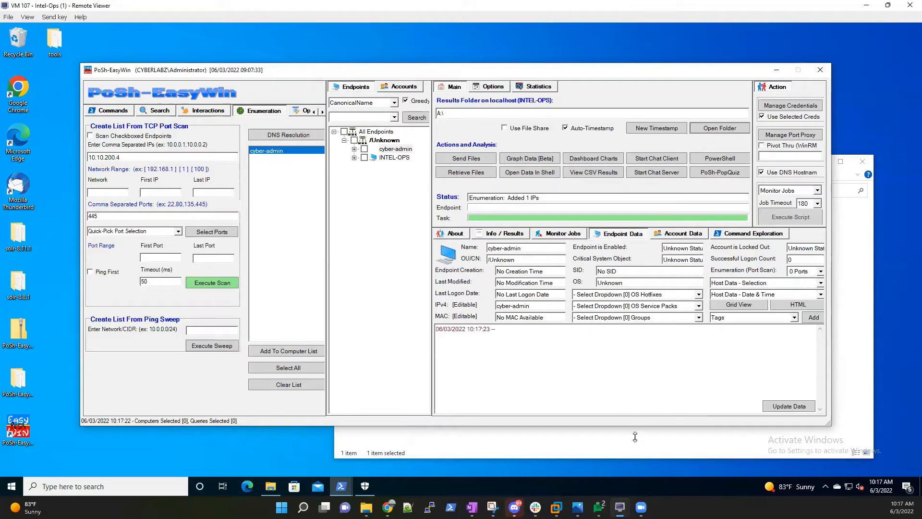
On Cyber-Win10, close the old chat server's PowerShell console window.
{"action": "mouse_move", "coordinate": [619, 507]}
{"action": "left_click", "coordinate": [577, 460]}
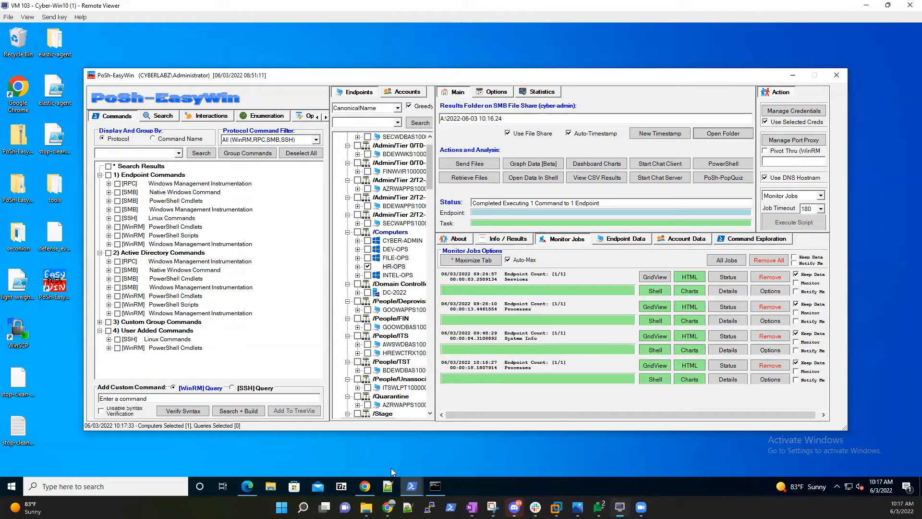
{"action": "mouse_move", "coordinate": [407, 492]}
{"action": "left_click", "coordinate": [416, 439]}
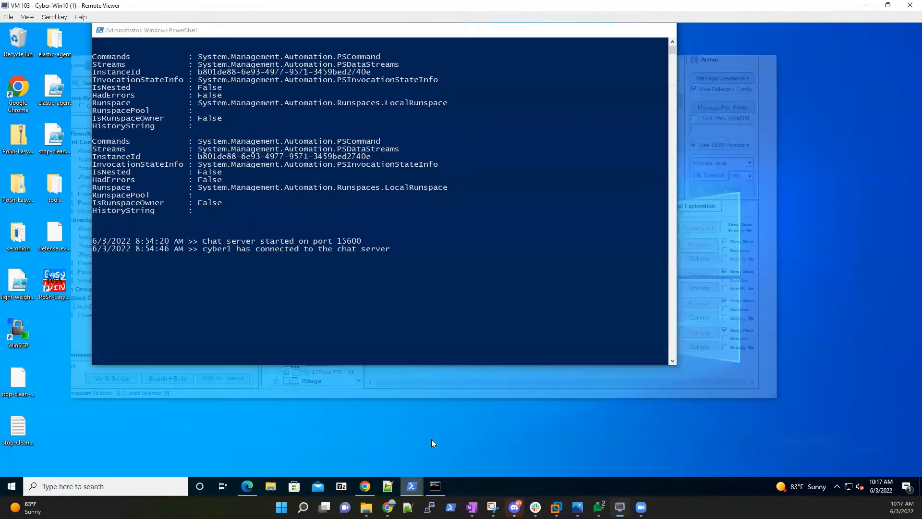
{"action": "left_click_drag", "start_coordinate": [525, 34], "coordinate": [551, 140]}
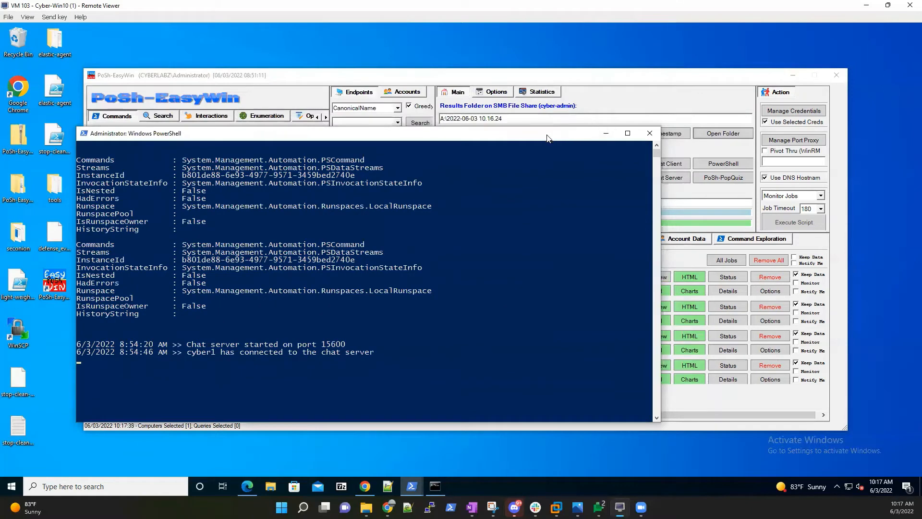
{"action": "left_click", "coordinate": [649, 134]}
Bring the main PoSh-EasyWin window back to the front and nudge it into place.
{"action": "left_click", "coordinate": [409, 487]}
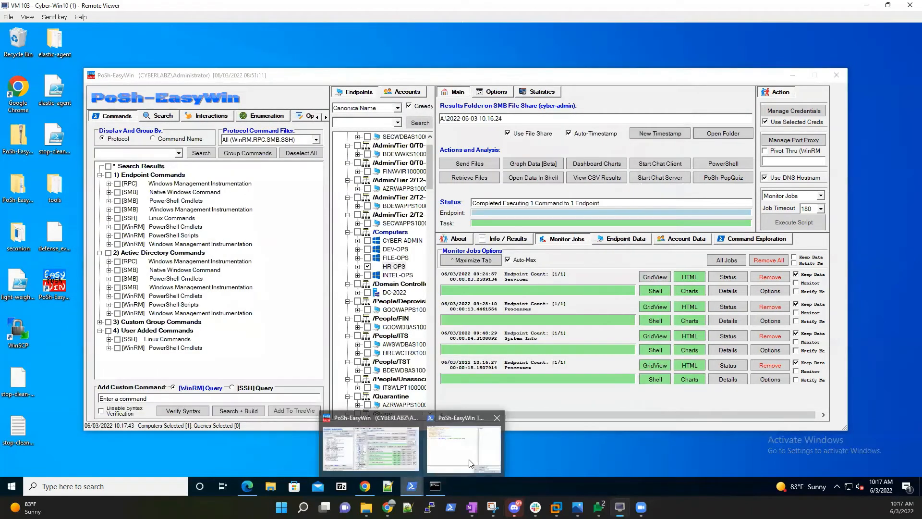
{"action": "left_click", "coordinate": [473, 462]}
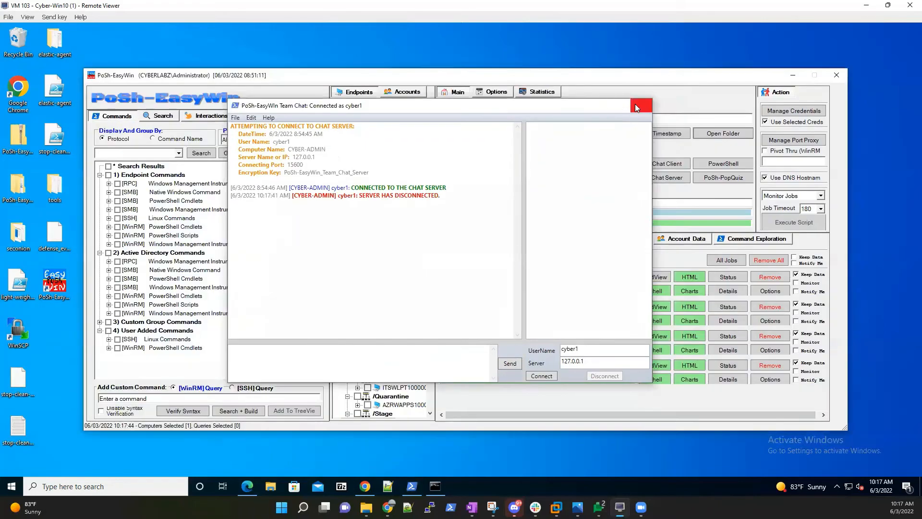
{"action": "left_click", "coordinate": [635, 103]}
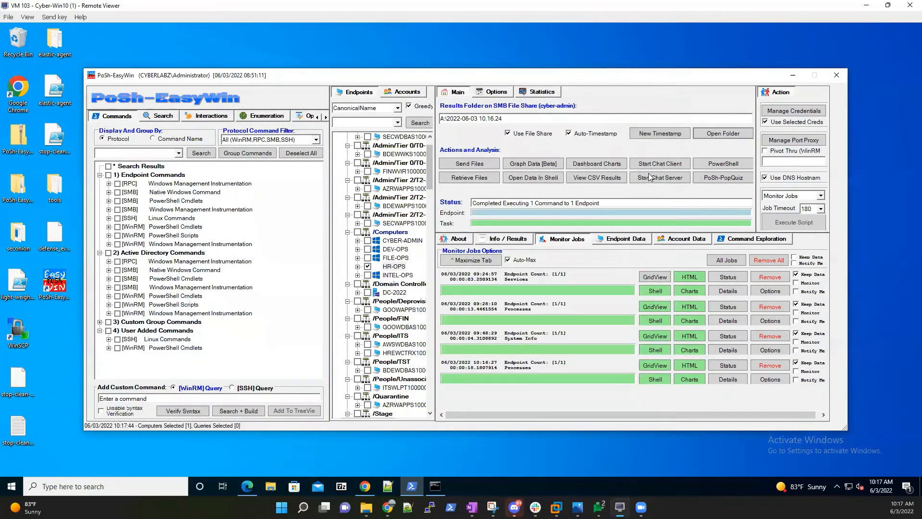
{"action": "left_click_drag", "start_coordinate": [585, 82], "coordinate": [575, 90]}
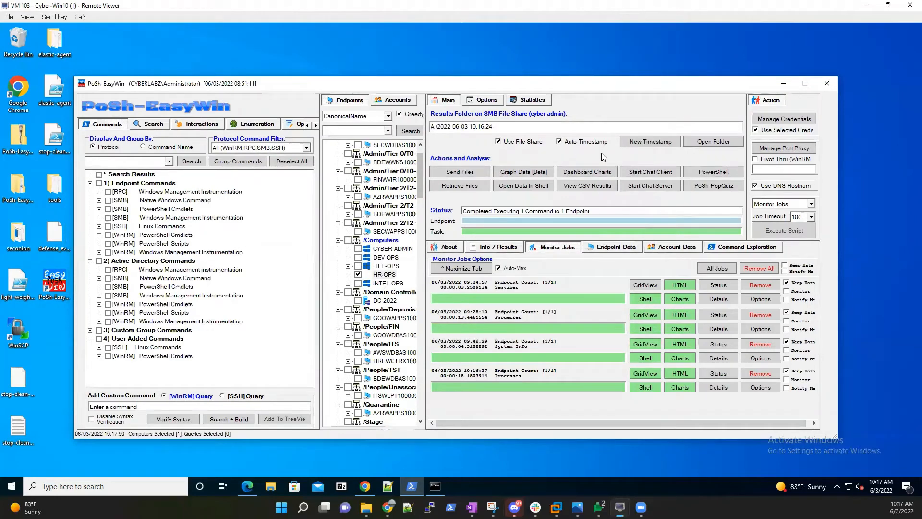
Start a new chat server on port 15600.
{"action": "left_click", "coordinate": [662, 191]}
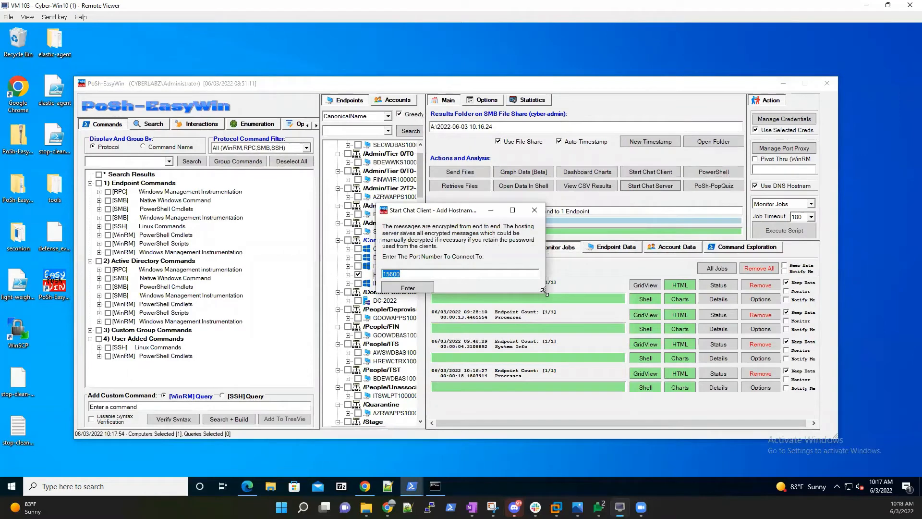
{"action": "left_click_drag", "start_coordinate": [545, 292], "coordinate": [544, 297]}
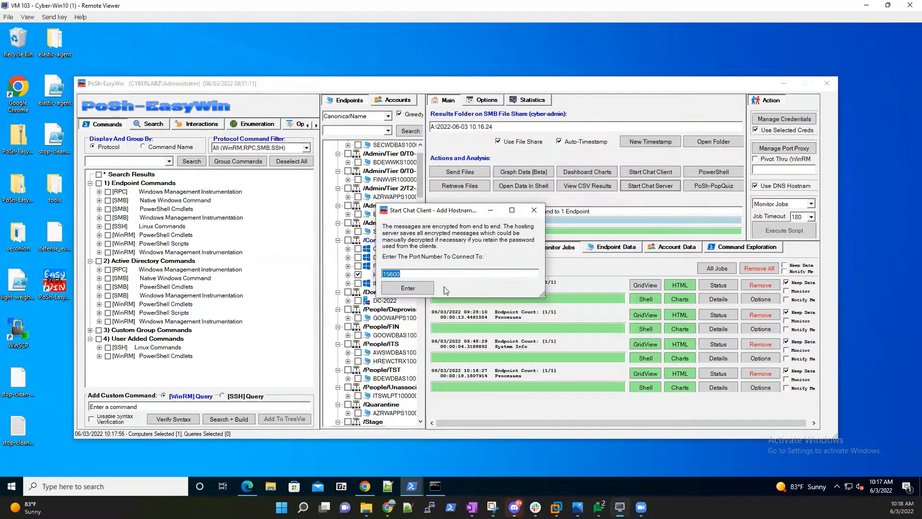
{"action": "left_click", "coordinate": [413, 287]}
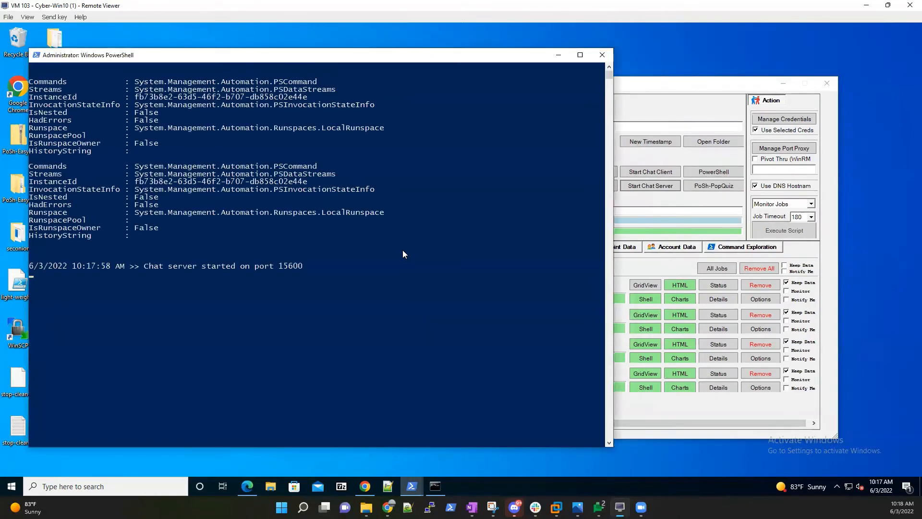
Minimize the server console and open Team Chat with the default password and port 15600.
{"action": "left_click", "coordinate": [556, 57]}
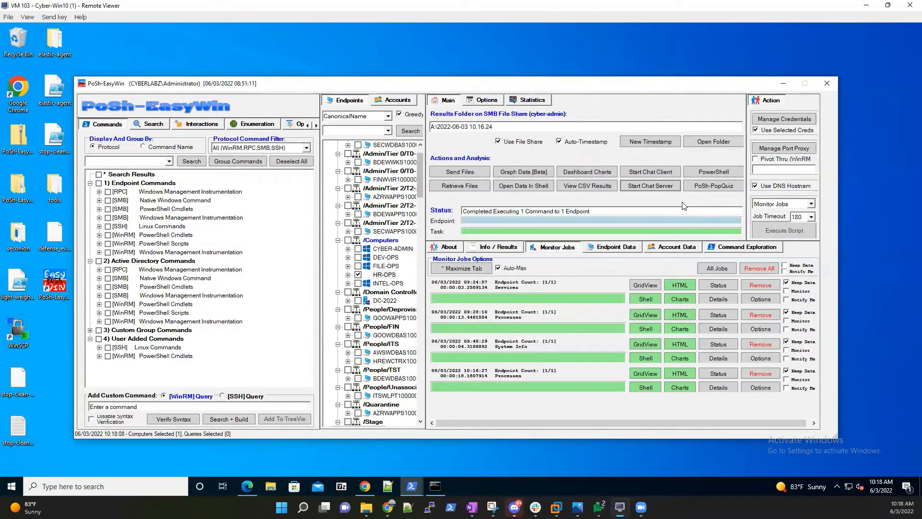
{"action": "left_click", "coordinate": [652, 171]}
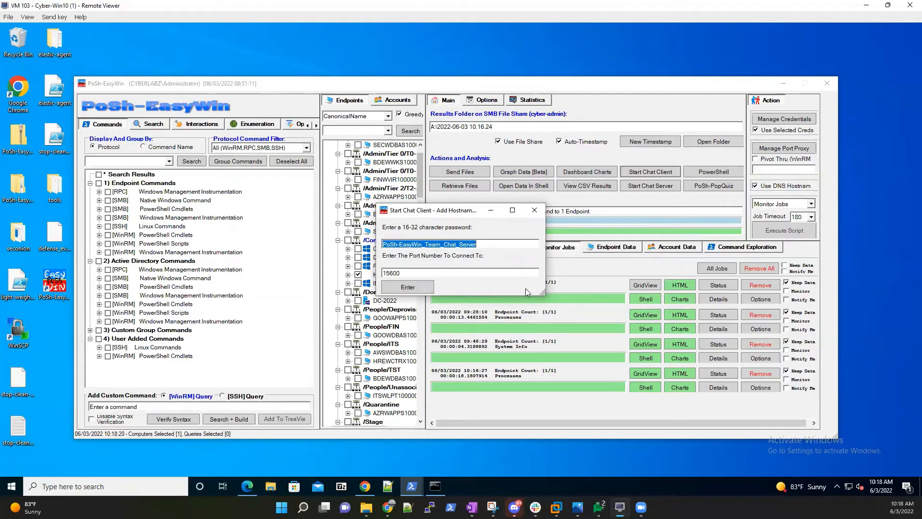
{"action": "left_click", "coordinate": [414, 290]}
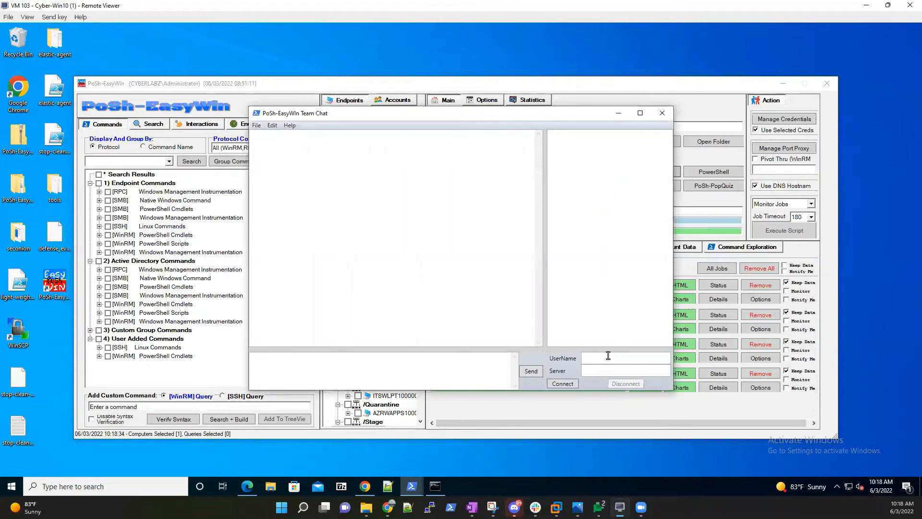
Attempt Team Chat connections with 127.0.0.1 as username and several wrong server names, which fail.
{"action": "left_click", "coordinate": [608, 356]}
{"action": "type", "text": "127.0.0.1"}
{"action": "key", "text": "Tab"}
{"action": "type", "text": "cyber-admin"}
{"action": "left_click", "coordinate": [561, 382]}
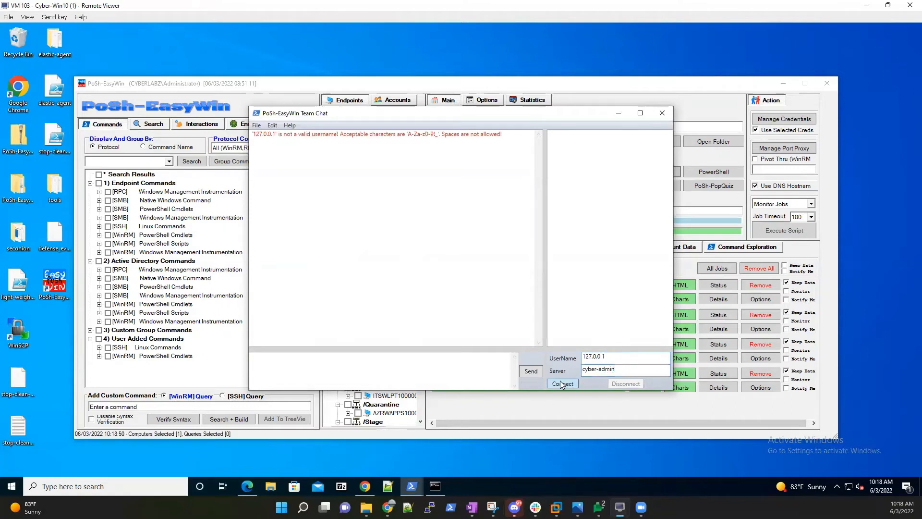
{"action": "left_click", "coordinate": [599, 367]}
{"action": "key", "text": "BackSpace"}
{"action": "type", "text": "_"}
{"action": "key", "text": "BackSpace"}
{"action": "left_click", "coordinate": [574, 382]}
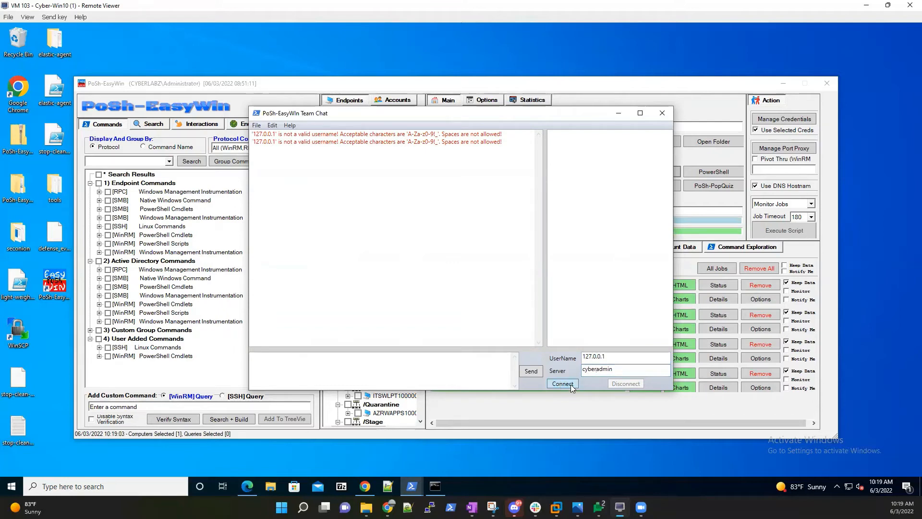
{"action": "left_click", "coordinate": [631, 367]}
{"action": "key", "text": "ctrl+a"}
{"action": "type", "text": "cyber1"}
{"action": "left_click", "coordinate": [572, 384]}
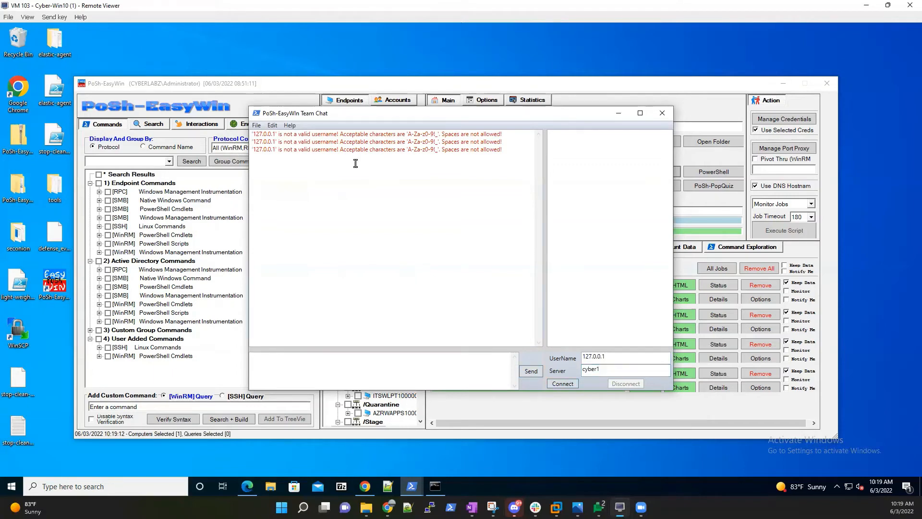
Re-enter the admin username and server 127.0.0.1, and connect to the local chat server.
{"action": "left_click", "coordinate": [630, 369]}
{"action": "left_click_drag", "start_coordinate": [630, 369], "coordinate": [522, 369]}
{"action": "key", "text": "BackSpace"}
{"action": "left_click_drag", "start_coordinate": [628, 356], "coordinate": [522, 353]}
{"action": "key", "text": "BackSpace"}
{"action": "type", "text": "cyberadmin"}
{"action": "key", "text": "Tab"}
{"action": "type", "text": "127.0.0.1"}
{"action": "left_click", "coordinate": [562, 384]}
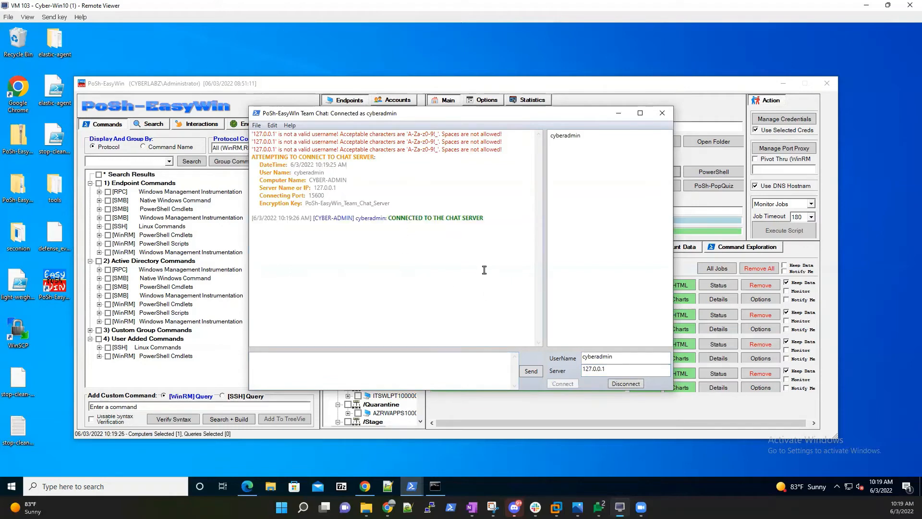
{"action": "left_click", "coordinate": [387, 362]}
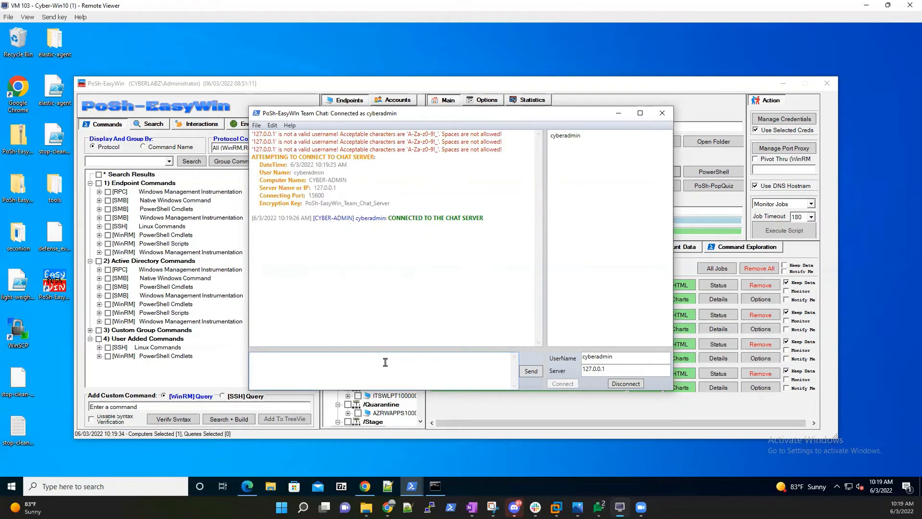
On Intel-Ops, open a Team Chat client with the default password and port 15600.
{"action": "mouse_move", "coordinate": [620, 506]}
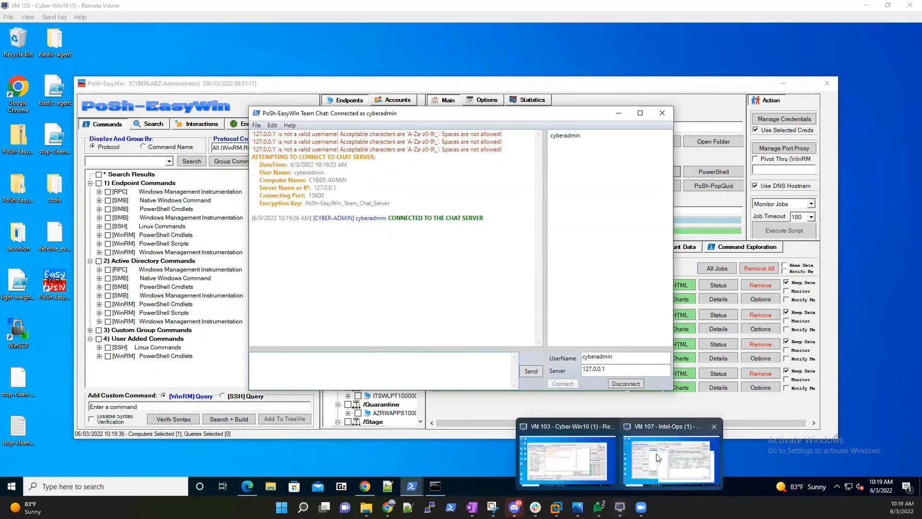
{"action": "left_click", "coordinate": [658, 458]}
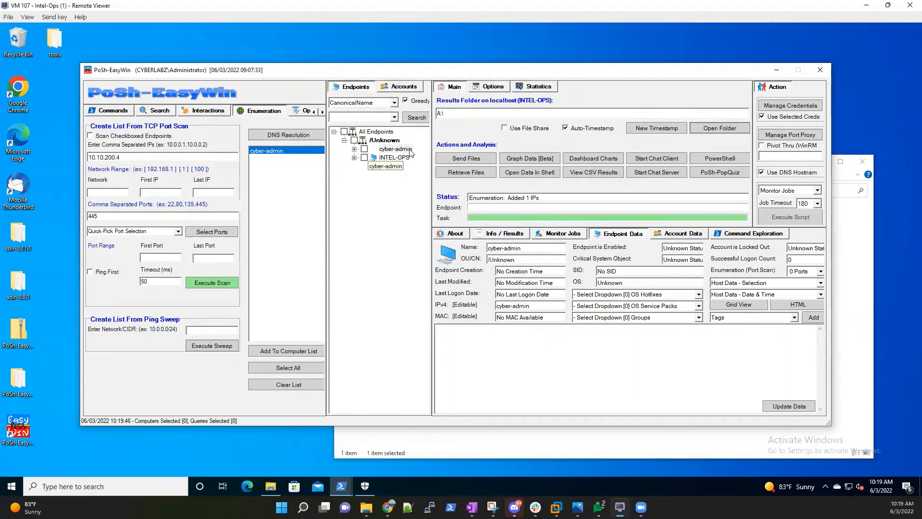
{"action": "left_click", "coordinate": [354, 150]}
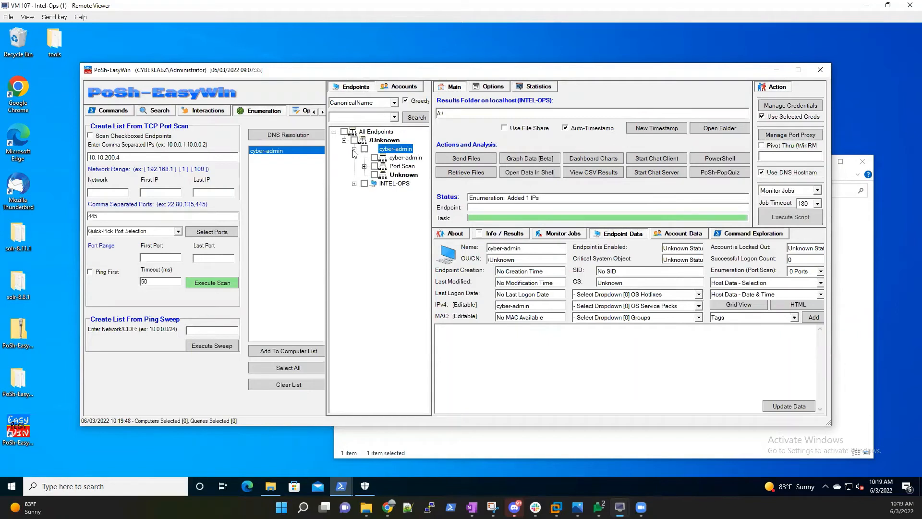
{"action": "left_click", "coordinate": [658, 159]}
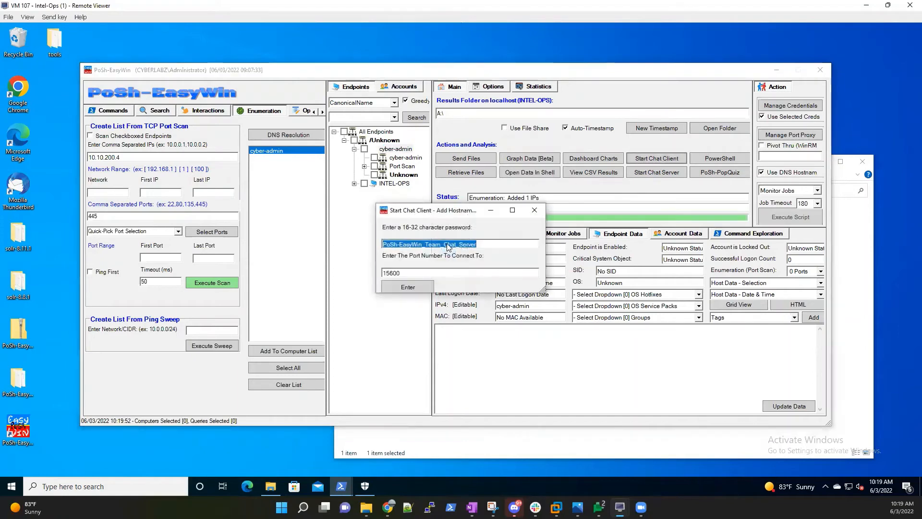
{"action": "left_click_drag", "start_coordinate": [541, 290], "coordinate": [547, 298]}
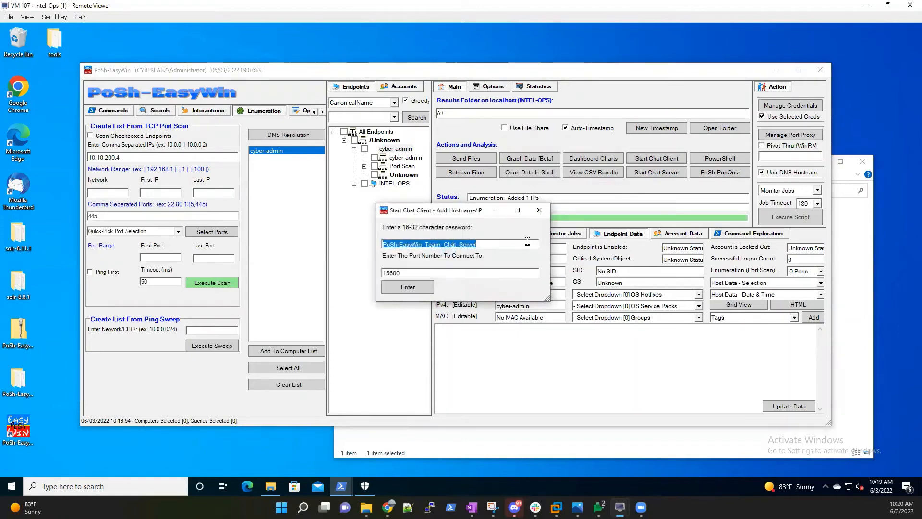
{"action": "left_click", "coordinate": [403, 287]}
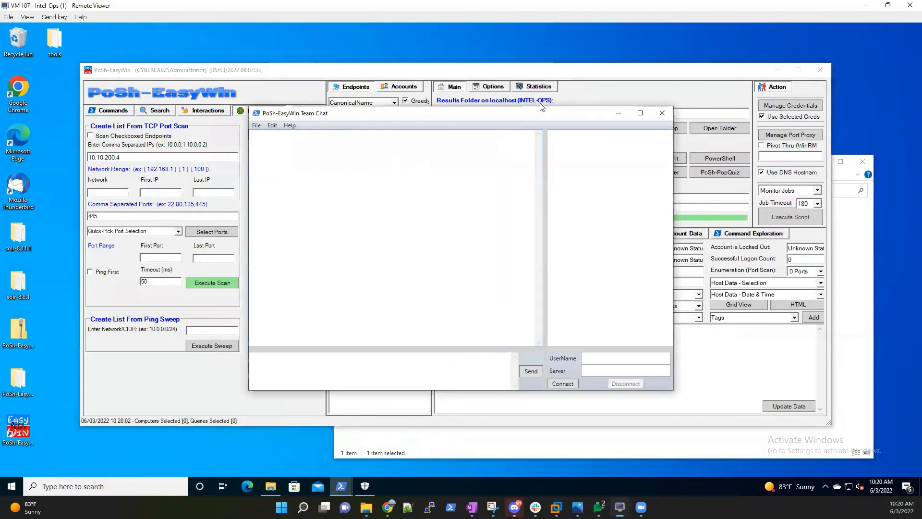
Connect the Intel-Ops chat client to the chat server at 10.10.200.4.
{"action": "left_click_drag", "start_coordinate": [540, 119], "coordinate": [561, 130]}
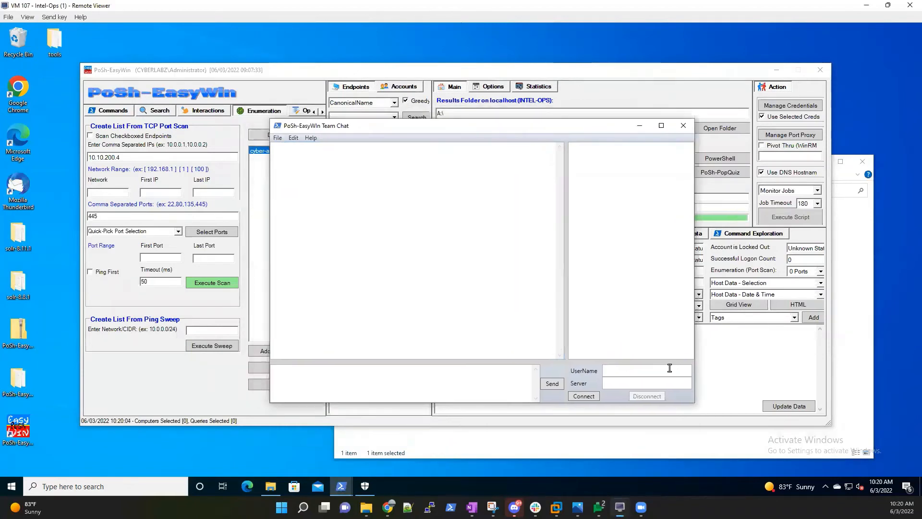
{"action": "left_click", "coordinate": [637, 375]}
{"action": "type", "text": "cyber1"}
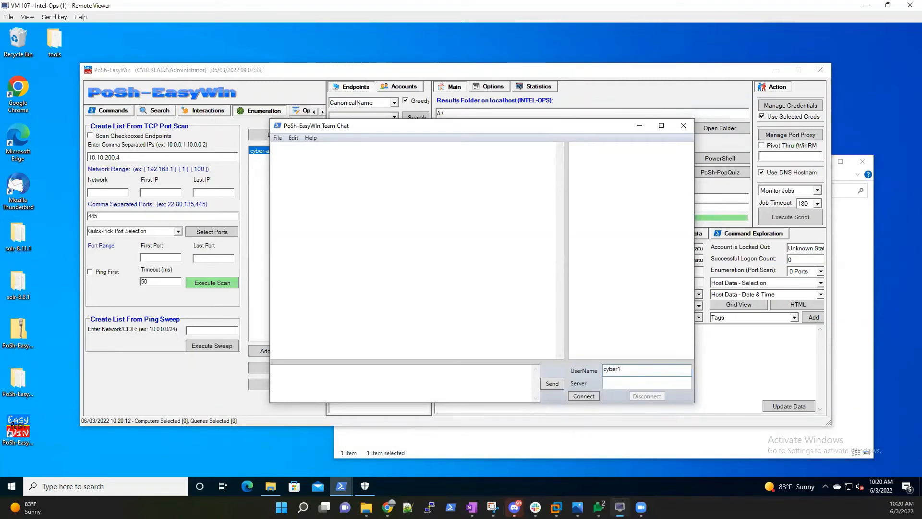
{"action": "left_click", "coordinate": [667, 382]}
{"action": "type", "text": "10.10.200.4"}
{"action": "left_click", "coordinate": [584, 395]}
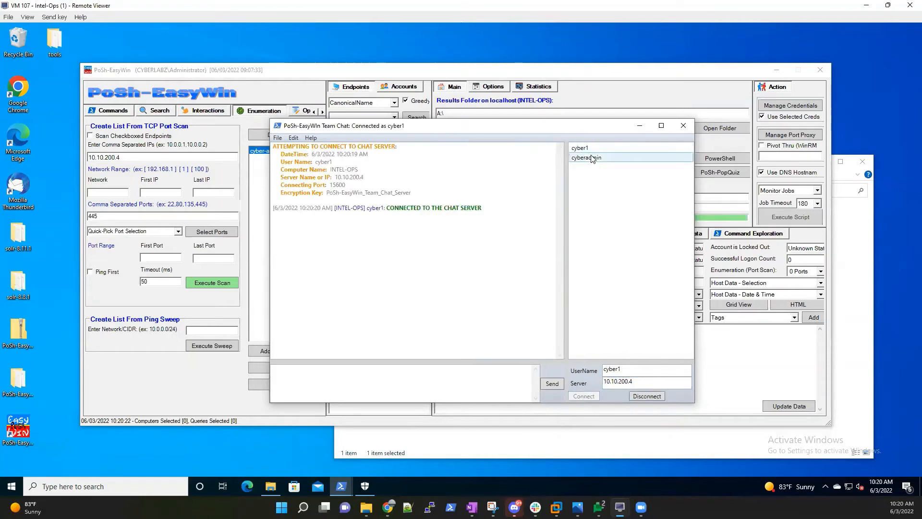
Post "I'm in" to the team chat and switch to the CYBER-ADMIN VM.
{"action": "left_click", "coordinate": [436, 375]}
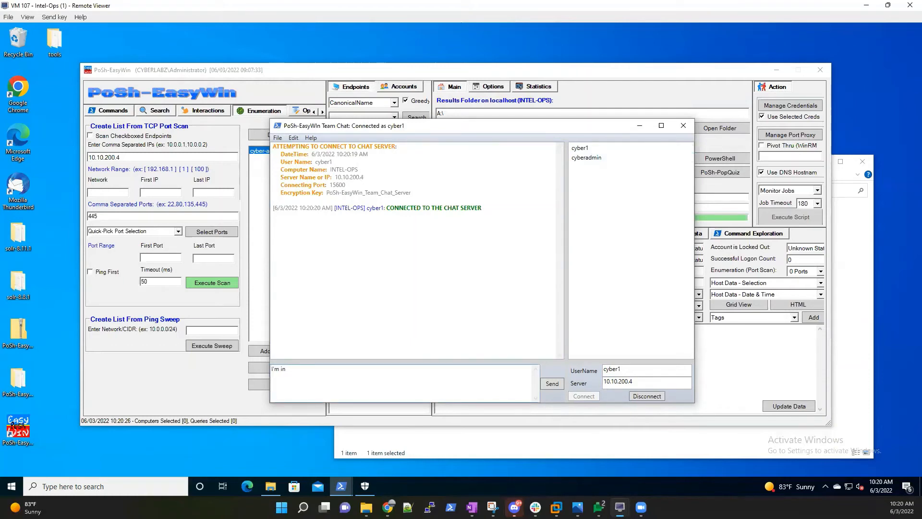
{"action": "left_click", "coordinate": [552, 384]}
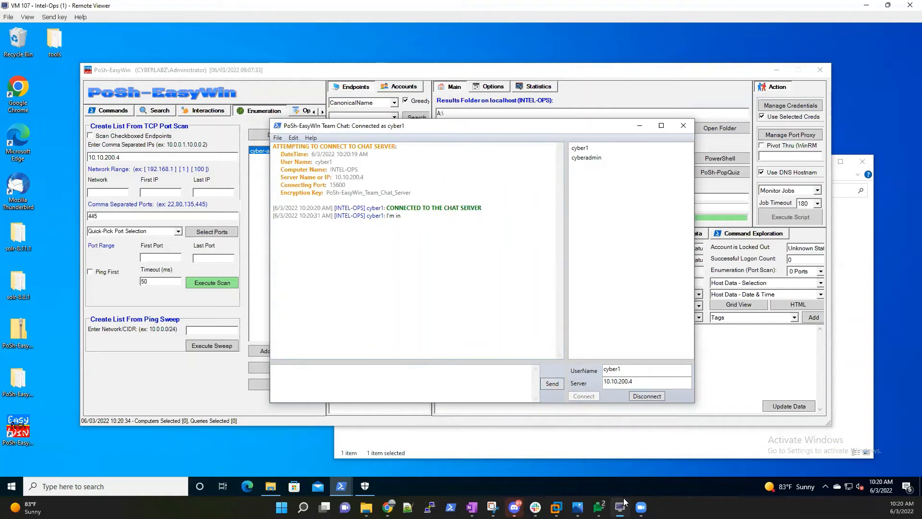
{"action": "mouse_move", "coordinate": [620, 507]}
{"action": "left_click", "coordinate": [566, 443]}
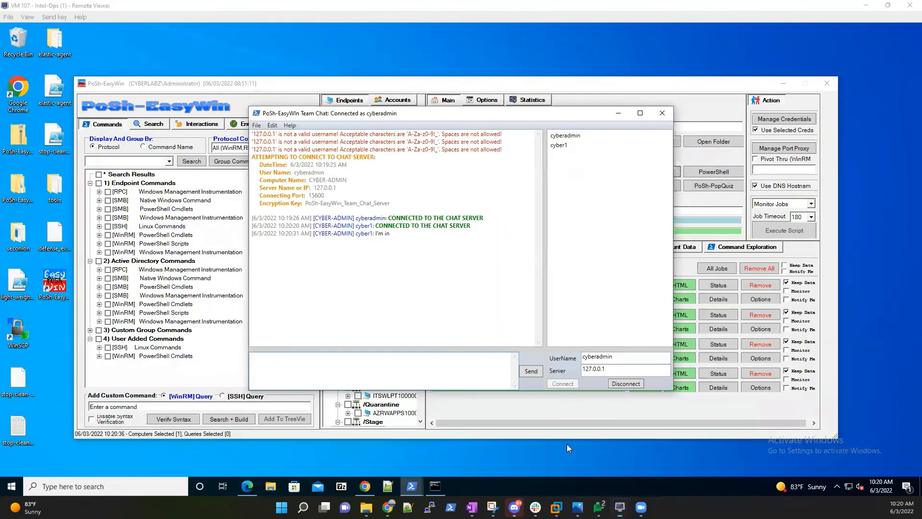
Send "Good to go. Data is live!!" to the team chat from CYBER-ADMIN.
{"action": "left_click", "coordinate": [393, 365]}
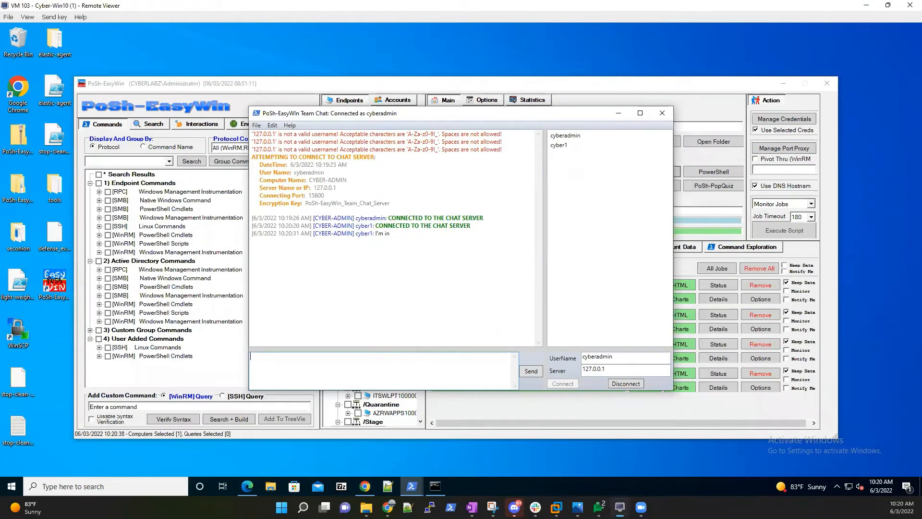
{"action": "type", "text": "Good to go"}
{"action": "left_click", "coordinate": [532, 372]}
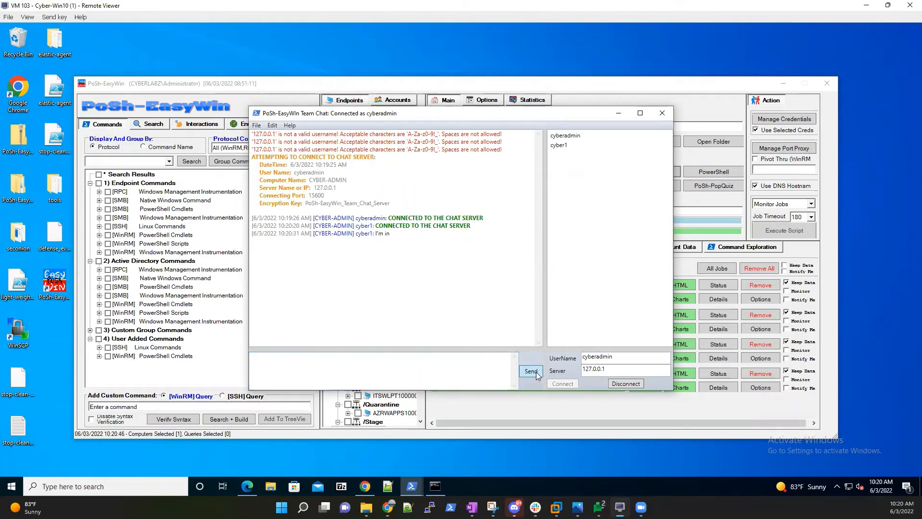
Return to Intel-Ops and minimize its Team Chat window.
{"action": "mouse_move", "coordinate": [641, 506]}
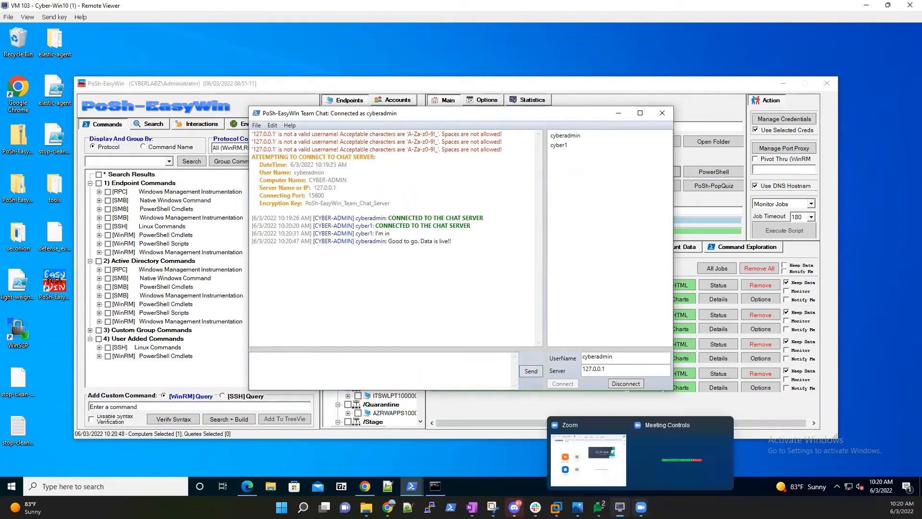
{"action": "left_click", "coordinate": [645, 468]}
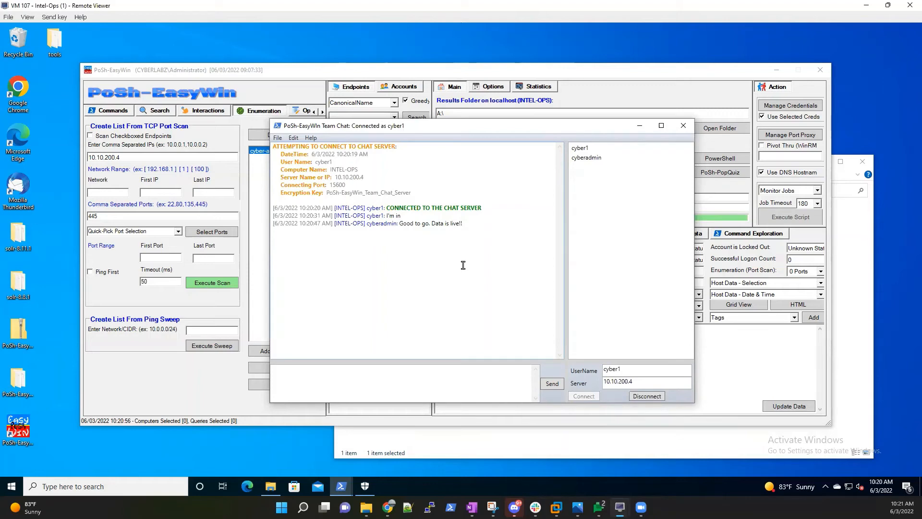
{"action": "left_click", "coordinate": [640, 124]}
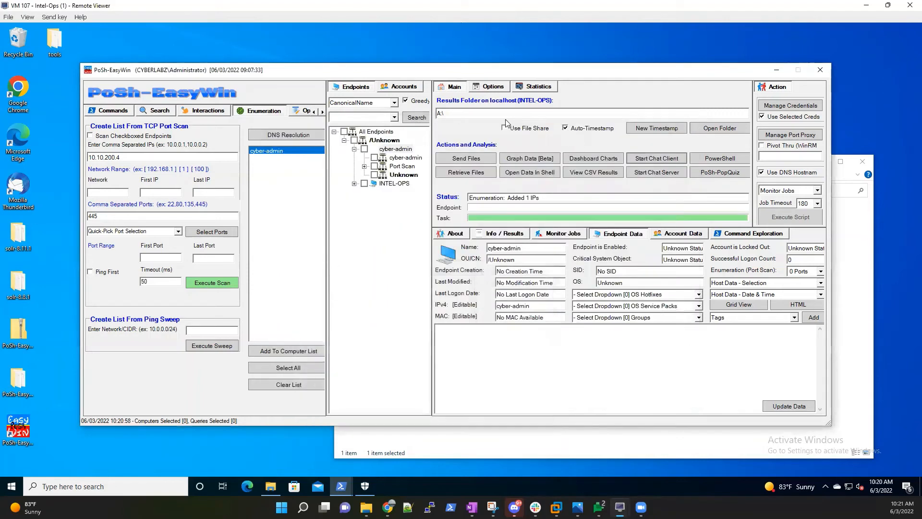
Check the A: drive's 2022-06-03 10.16.24 results folder, then close Explorer.
{"action": "left_click", "coordinate": [734, 126]}
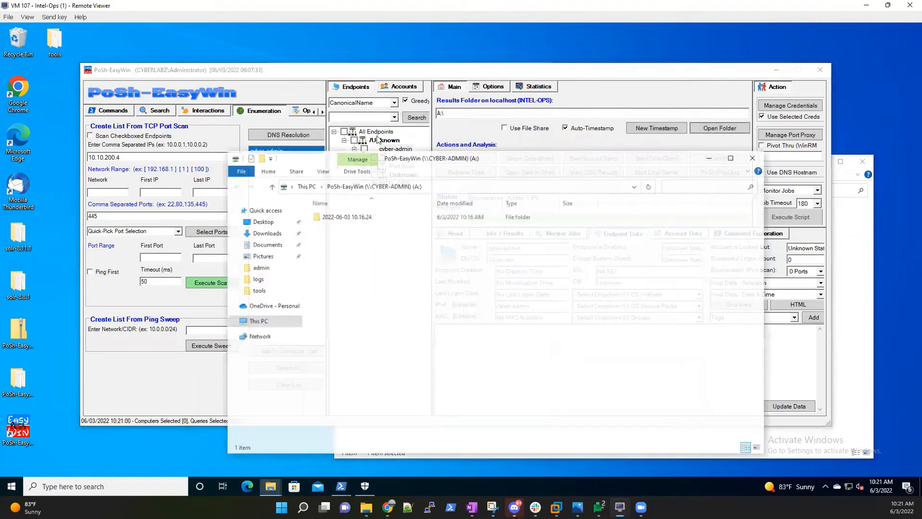
{"action": "double_click", "coordinate": [370, 219]}
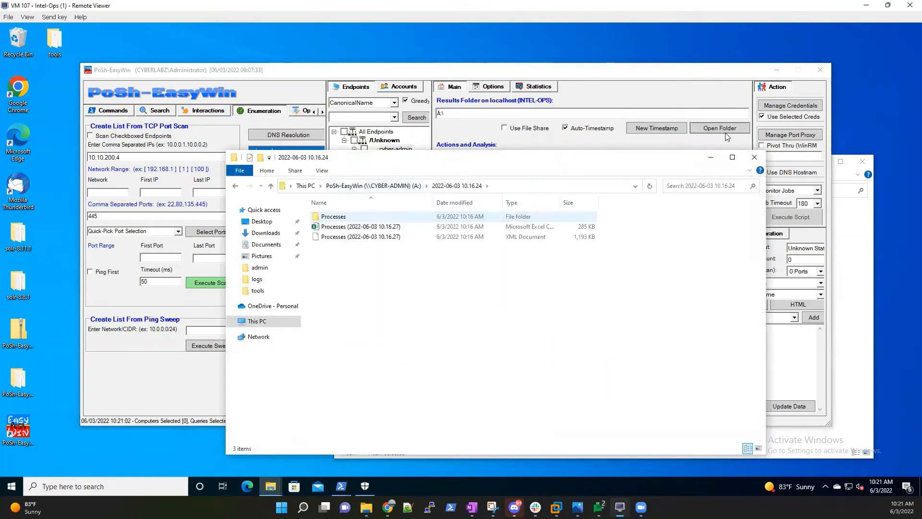
{"action": "left_click", "coordinate": [755, 157]}
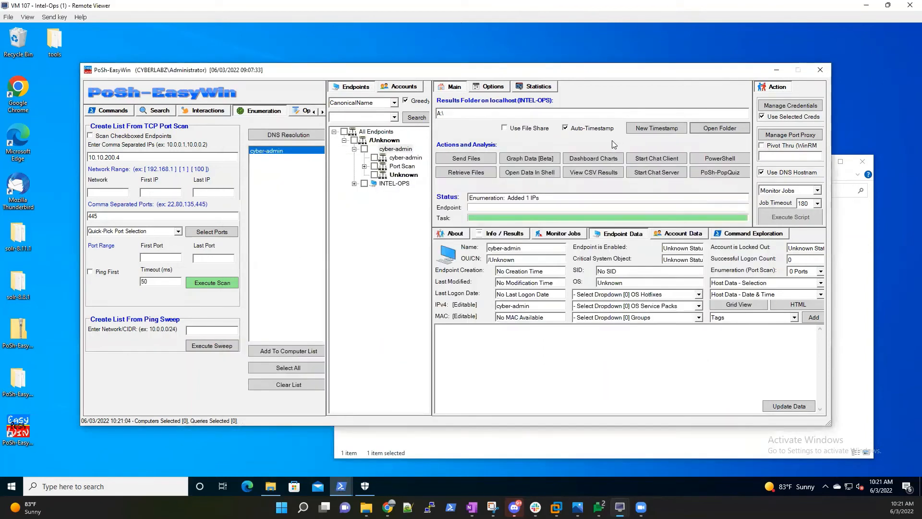
Open Processes (2022-06-03 10.16.27).csv from the 2022-06-03 10.16.24 folder in the grid viewer.
{"action": "left_click", "coordinate": [601, 173]}
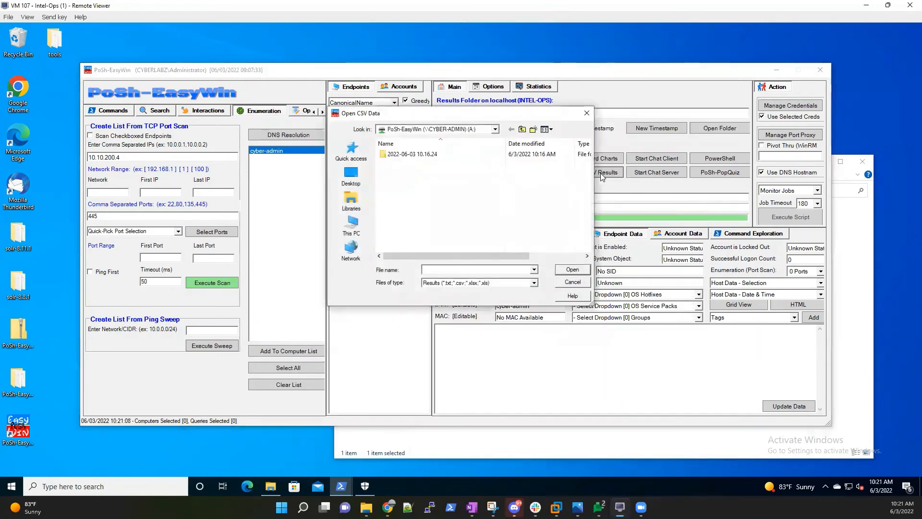
{"action": "left_click_drag", "start_coordinate": [476, 113], "coordinate": [590, 194]}
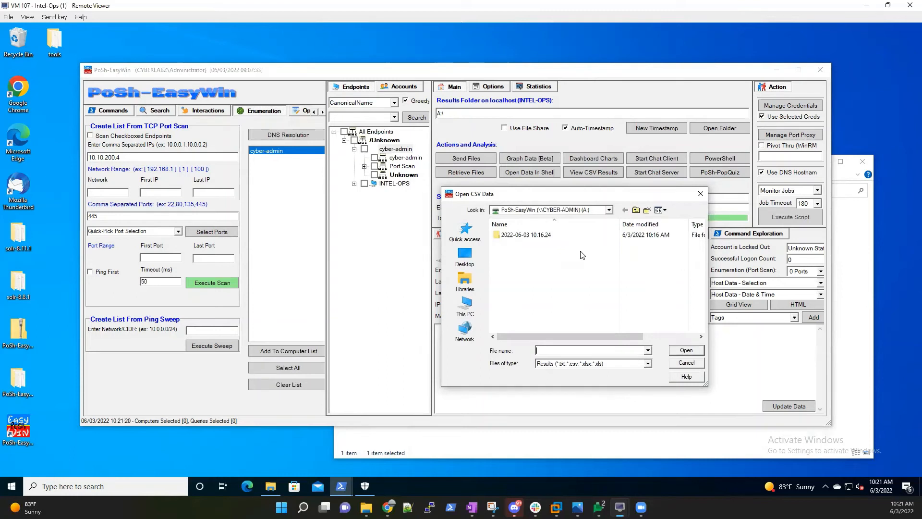
{"action": "double_click", "coordinate": [548, 235]}
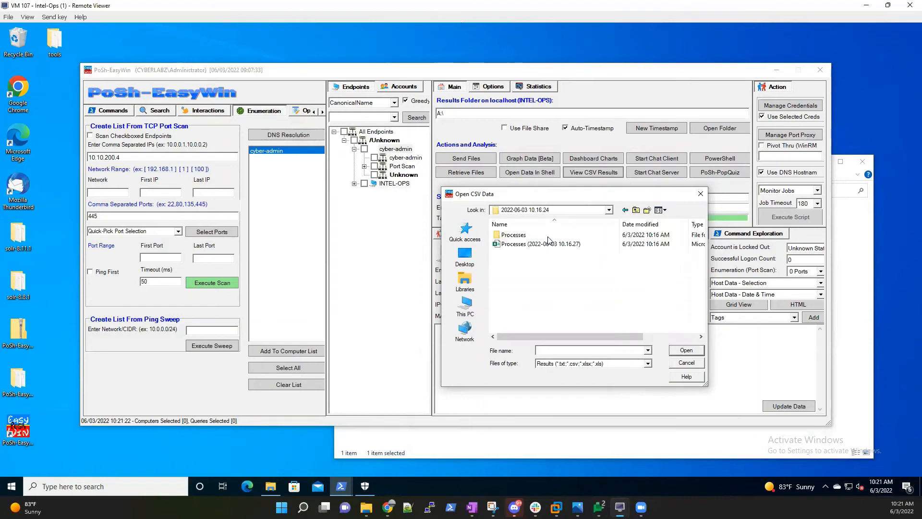
{"action": "double_click", "coordinate": [525, 235]}
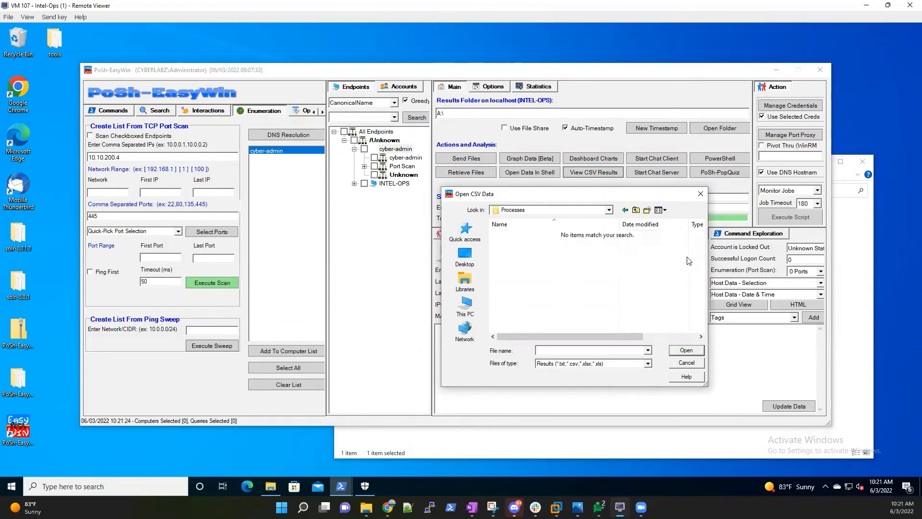
{"action": "left_click", "coordinate": [624, 209]}
{"action": "double_click", "coordinate": [535, 244]}
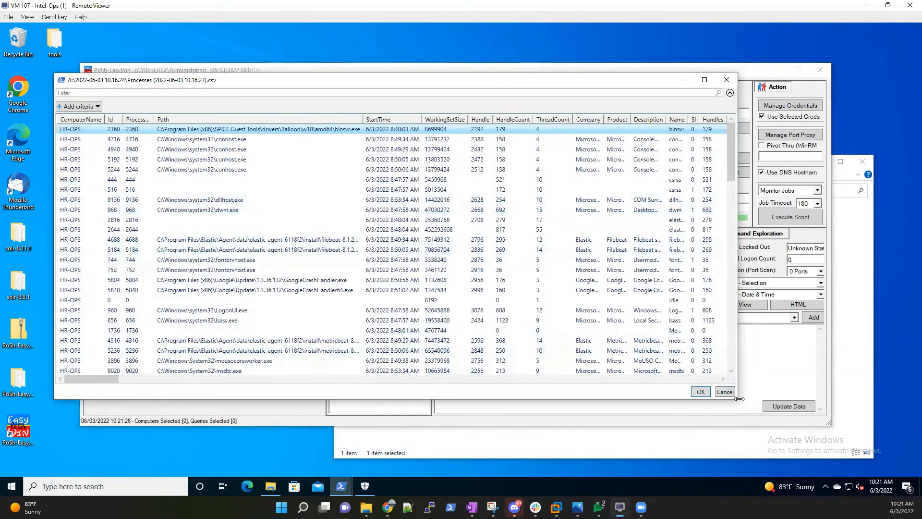
Enlarge and reposition the HR-OPS Processes grid, scroll through its rows, then close it.
{"action": "left_click_drag", "start_coordinate": [733, 400], "coordinate": [805, 417]}
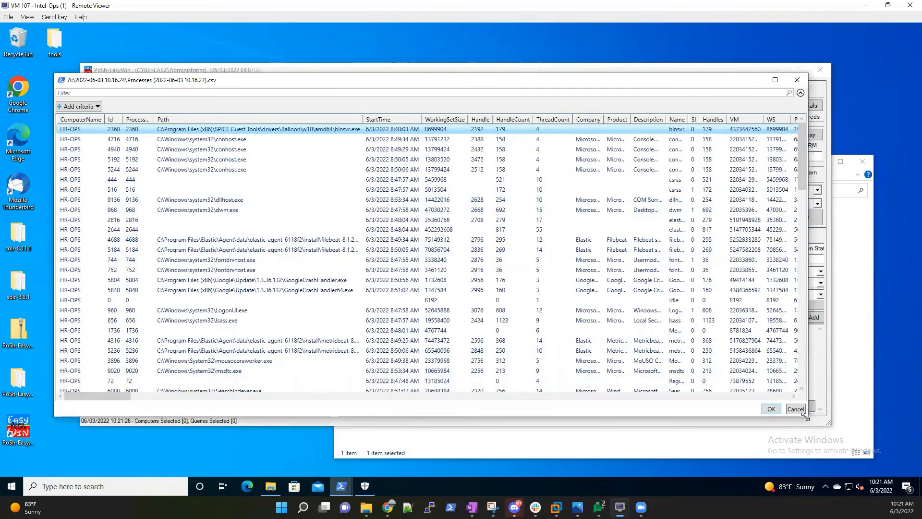
{"action": "left_click_drag", "start_coordinate": [561, 83], "coordinate": [580, 107]}
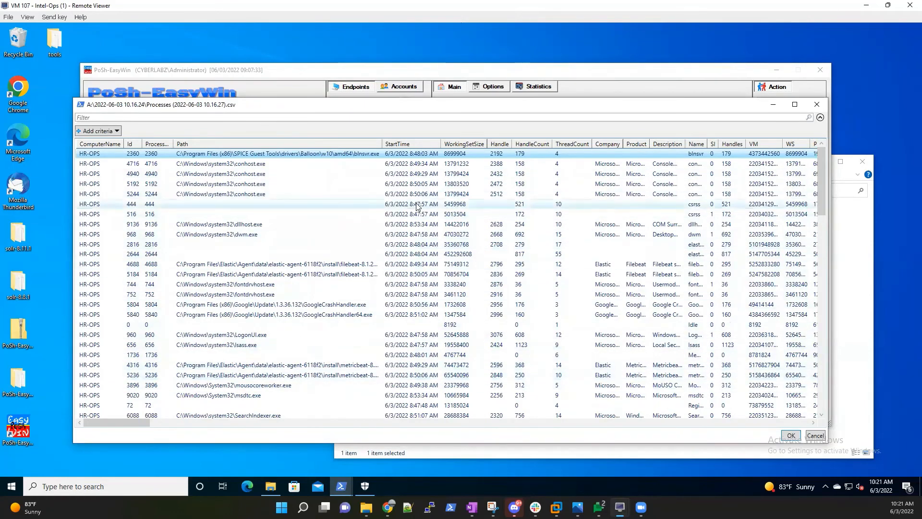
{"action": "scroll", "coordinate": [416, 199], "scroll_direction": "down", "scroll_amount": 9}
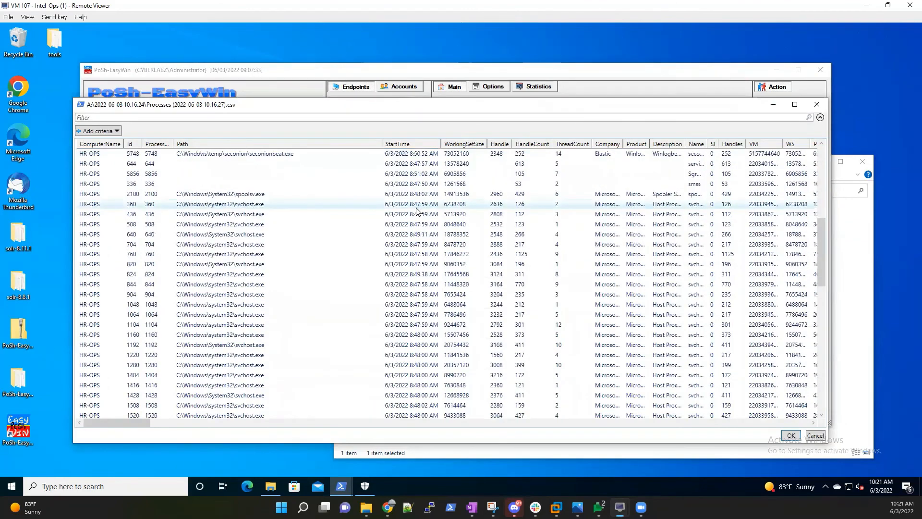
{"action": "scroll", "coordinate": [415, 212], "scroll_direction": "down", "scroll_amount": 10}
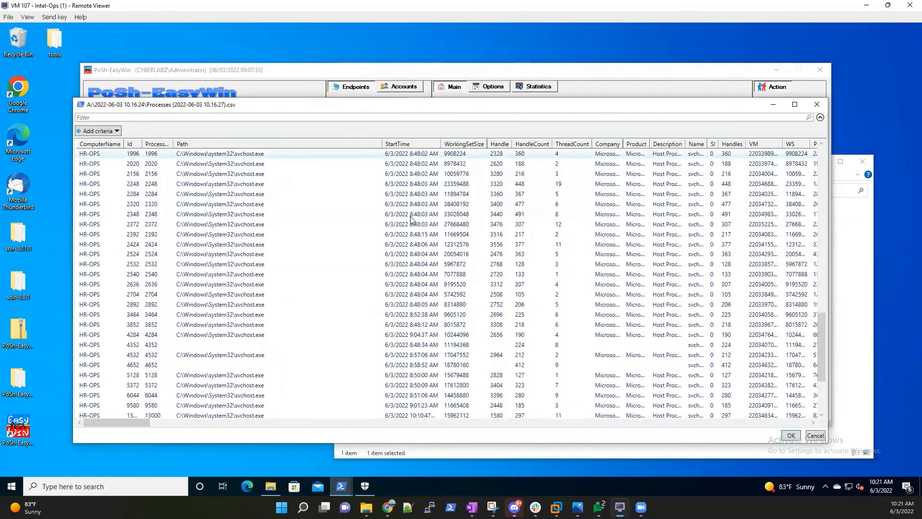
{"action": "scroll", "coordinate": [413, 217], "scroll_direction": "up", "scroll_amount": 4}
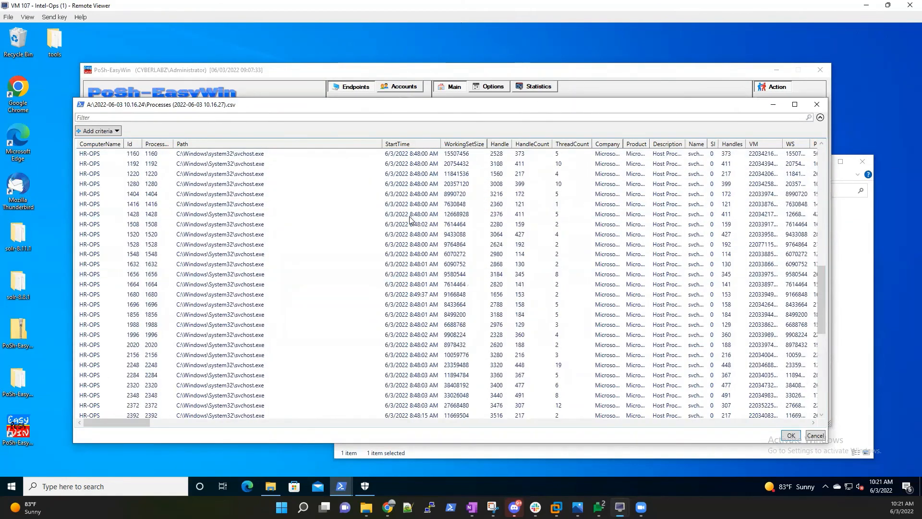
{"action": "left_click", "coordinate": [817, 104]}
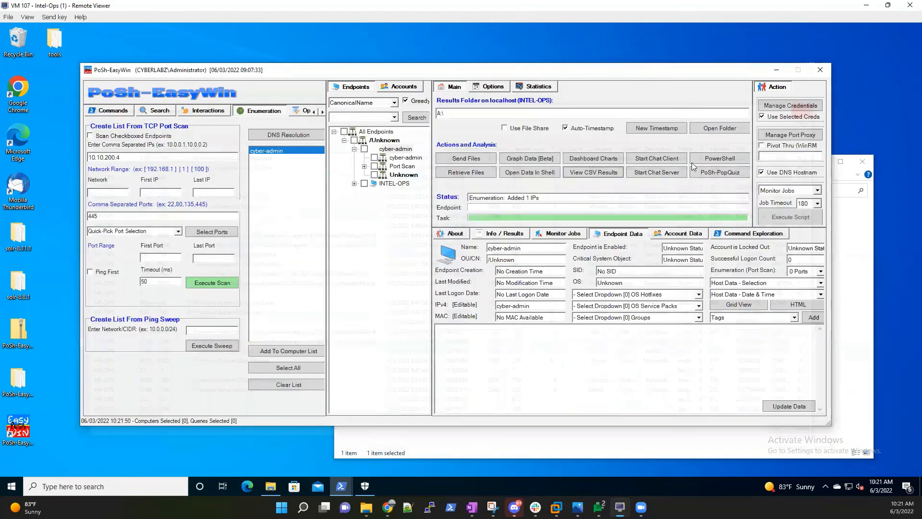
Bring the Team Chat window to the front and begin a message reading 'Hey I go the'.
{"action": "mouse_move", "coordinate": [341, 486]}
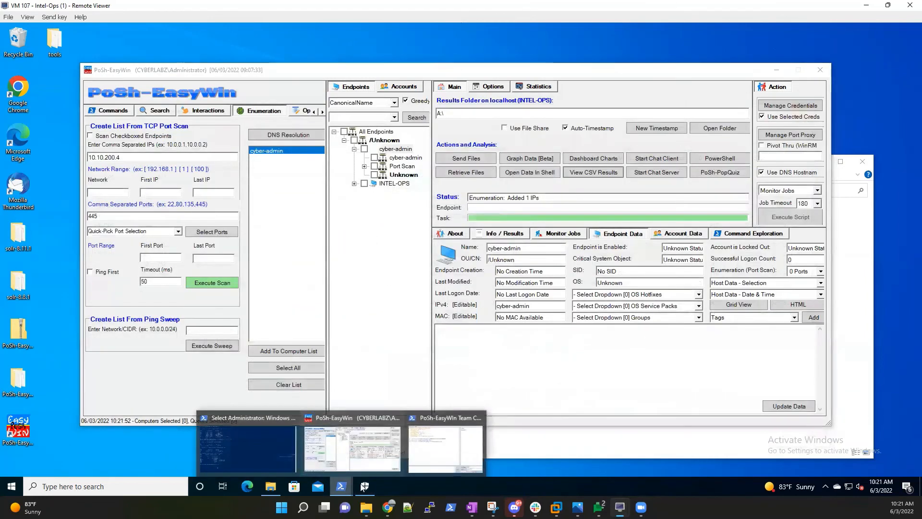
{"action": "left_click", "coordinate": [419, 449]}
{"action": "left_click", "coordinate": [393, 384]}
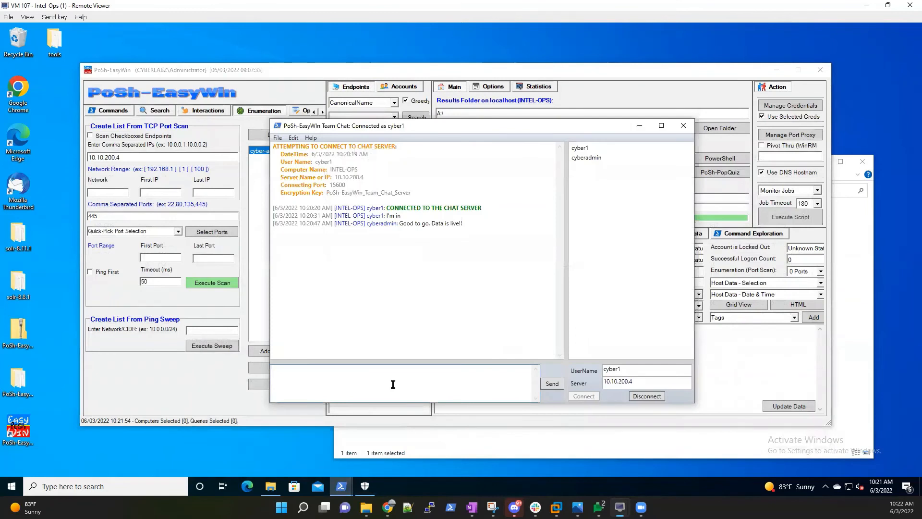
{"action": "type", "text": "Hey I go the"}
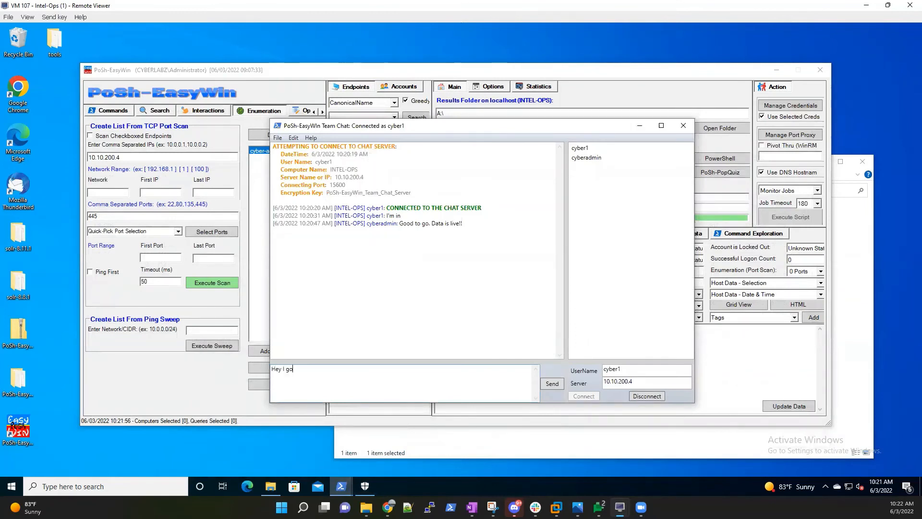
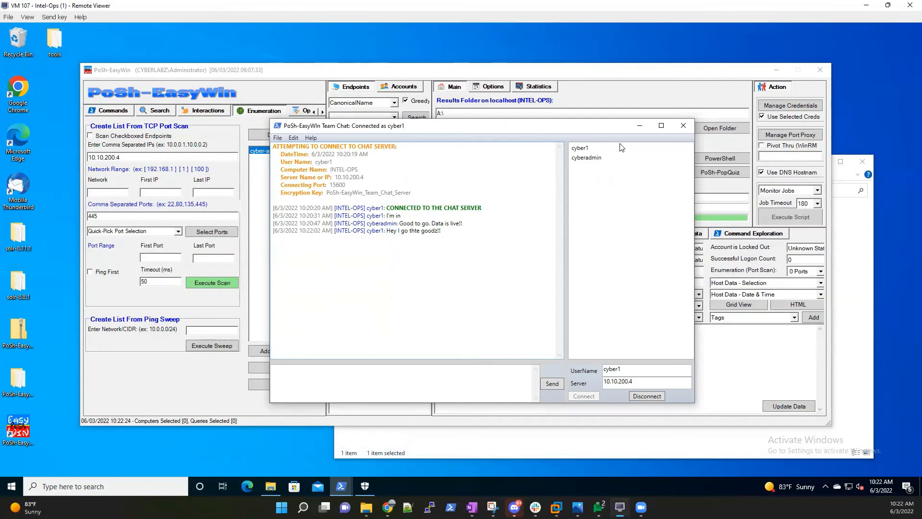
Minimize Team Chat and open the A:\ results folder from the Main tab.
{"action": "left_click", "coordinate": [644, 125]}
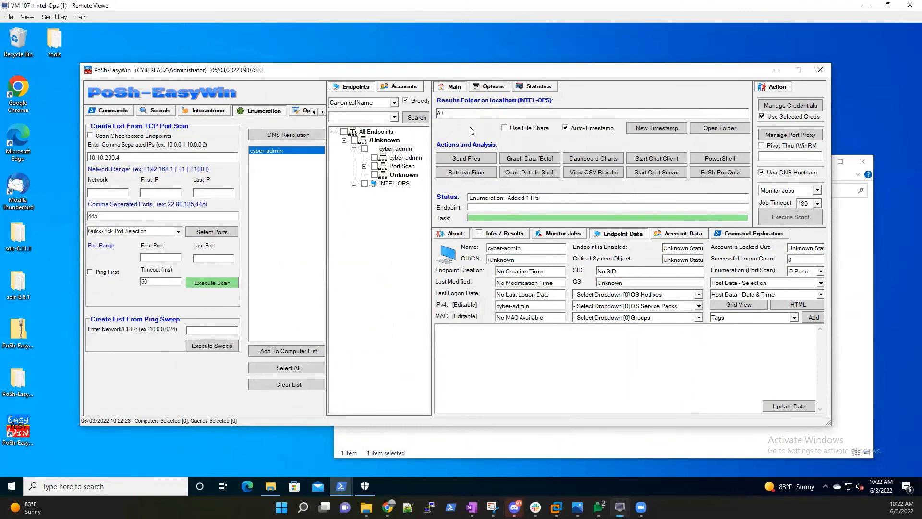
{"action": "left_click", "coordinate": [716, 128]}
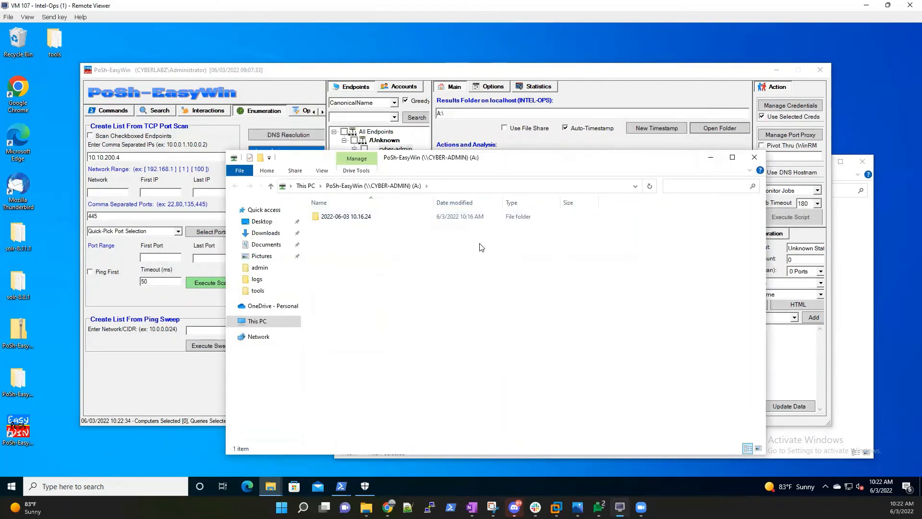
Switch to the VM 103 host through Remote Viewer and minimize its Team Chat window.
{"action": "left_click", "coordinate": [620, 507]}
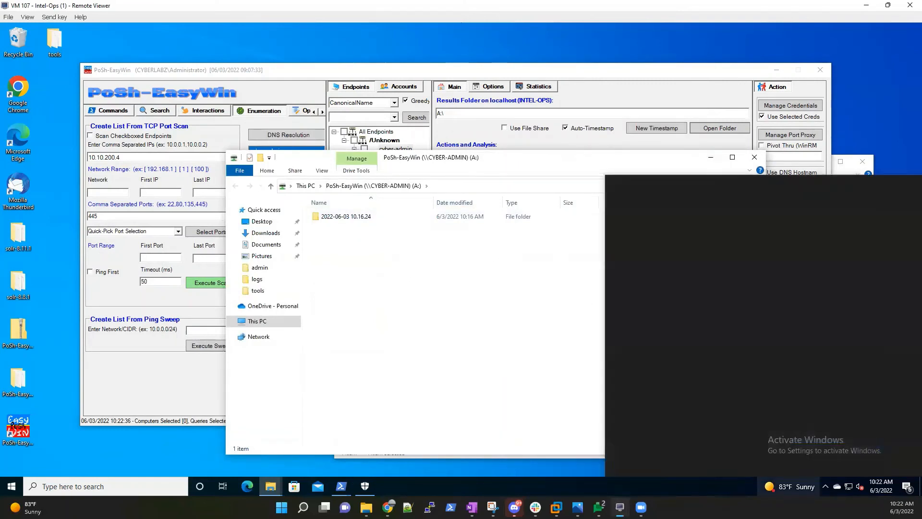
{"action": "left_click", "coordinate": [579, 481]}
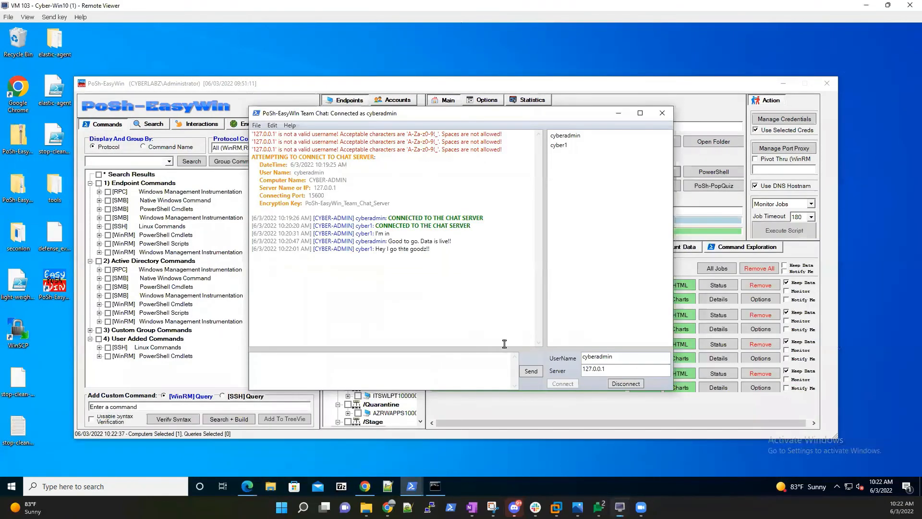
{"action": "left_click", "coordinate": [618, 114]}
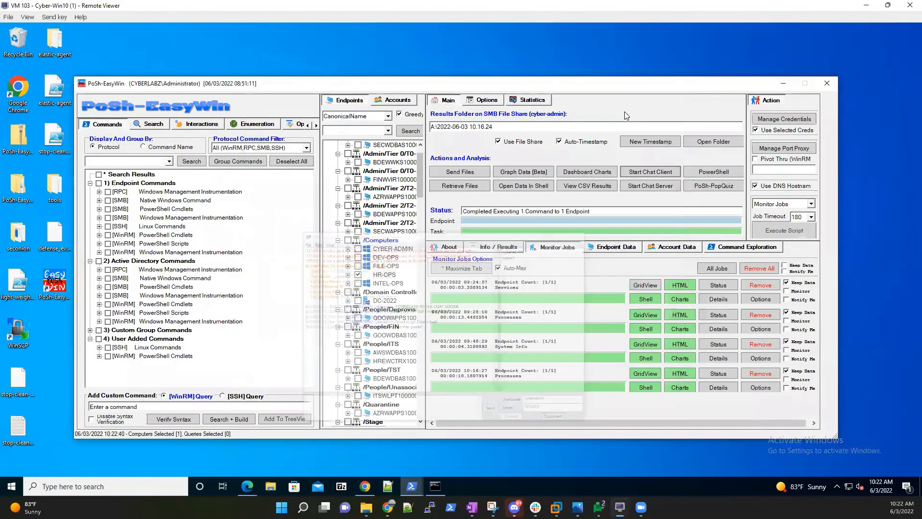
Turn off Use File Share and list the current SMB drive mappings.
{"action": "left_click", "coordinate": [498, 142]}
{"action": "left_click", "coordinate": [498, 141]}
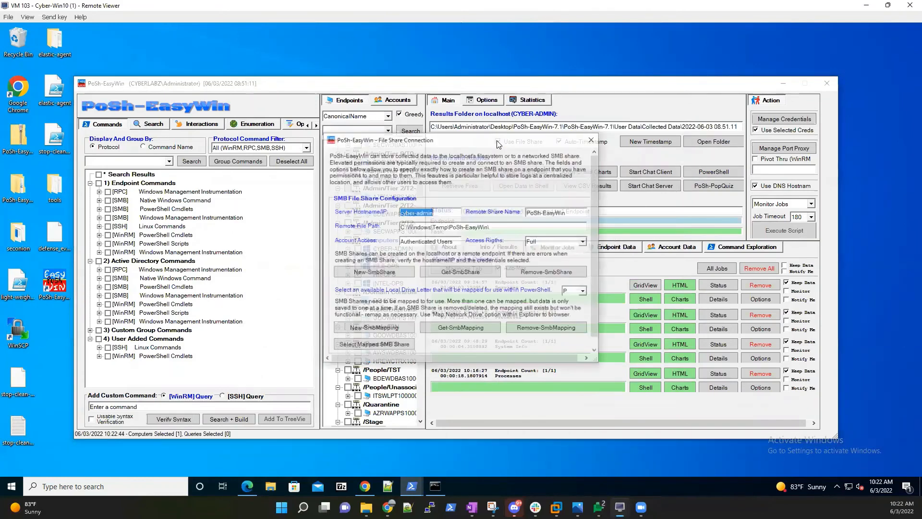
{"action": "left_click", "coordinate": [441, 332]}
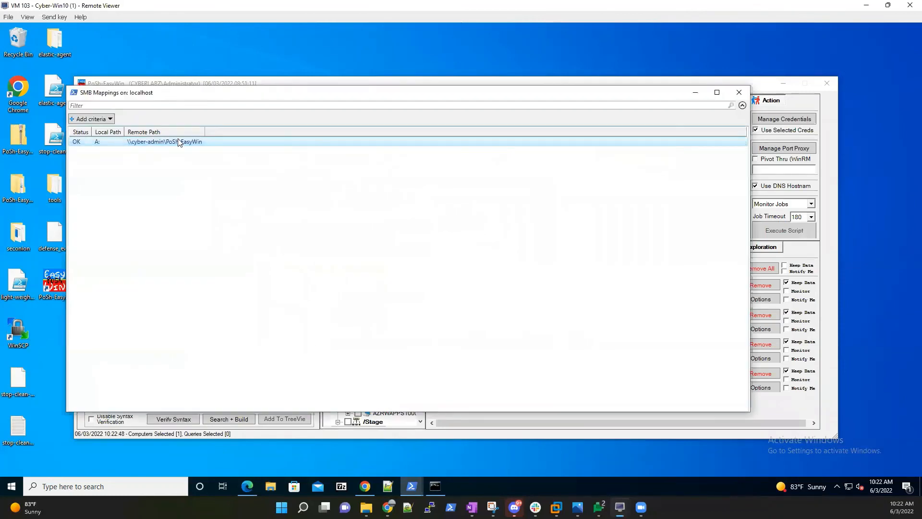
{"action": "left_click", "coordinate": [739, 92]}
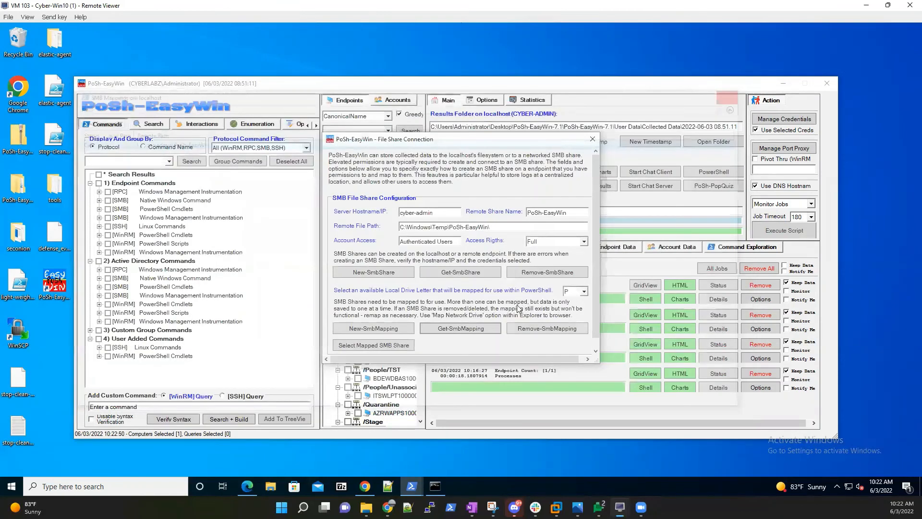
Remove the A: drive SMB mapping and confirm zero mappings remain.
{"action": "left_click", "coordinate": [539, 330]}
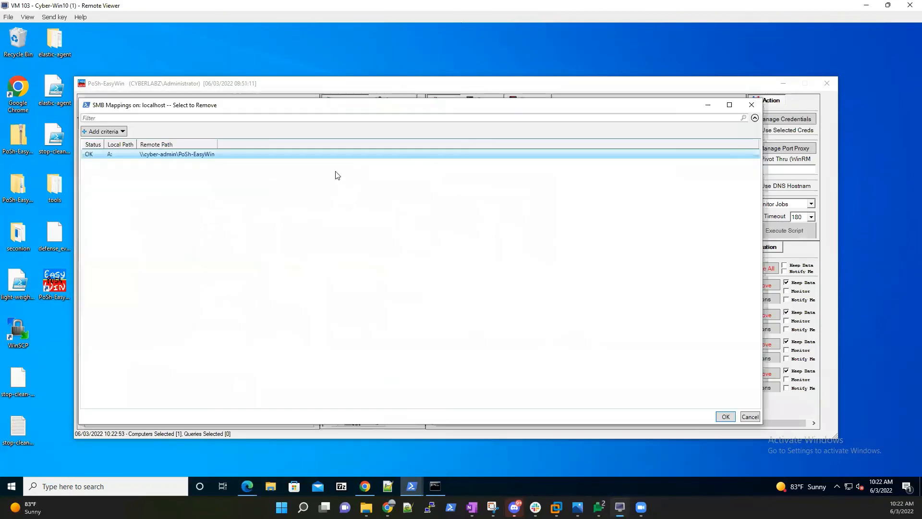
{"action": "left_click", "coordinate": [724, 416]}
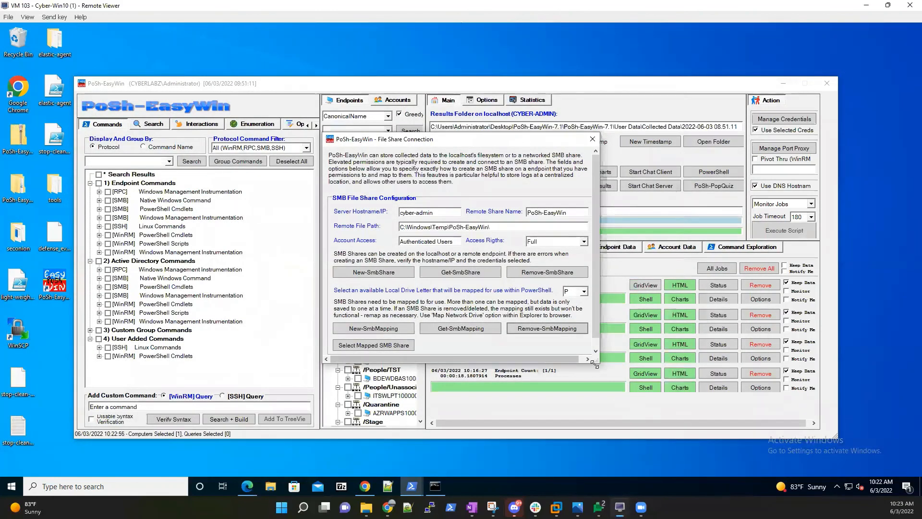
{"action": "left_click_drag", "start_coordinate": [595, 364], "coordinate": [608, 374]}
{"action": "left_click", "coordinate": [460, 329]}
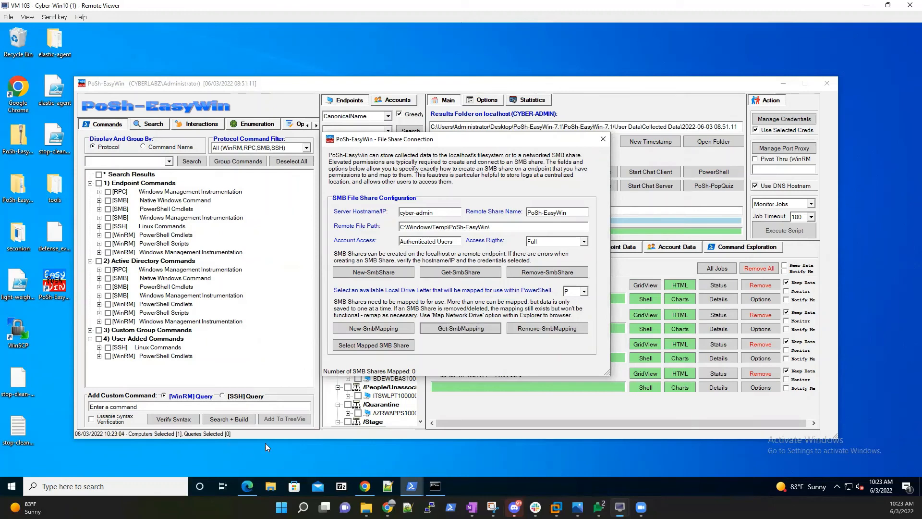
{"action": "left_click", "coordinate": [272, 486]}
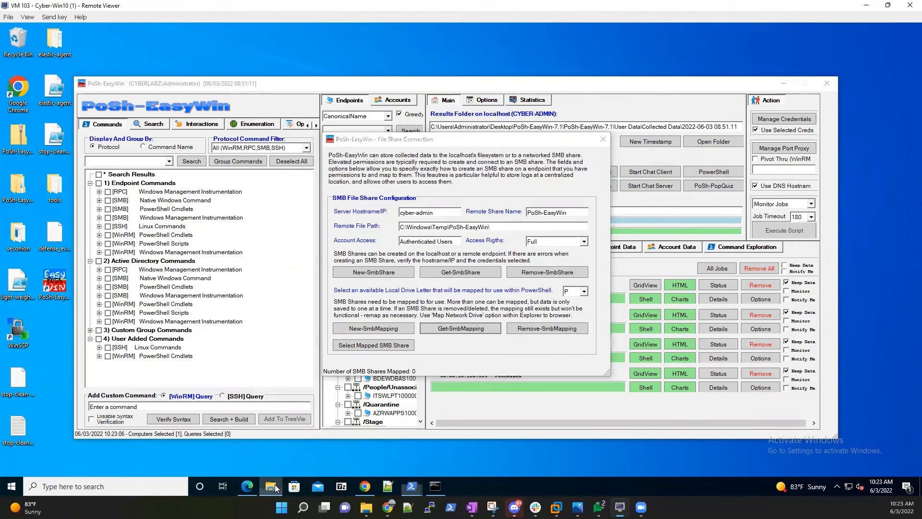
{"action": "left_click", "coordinate": [285, 326]}
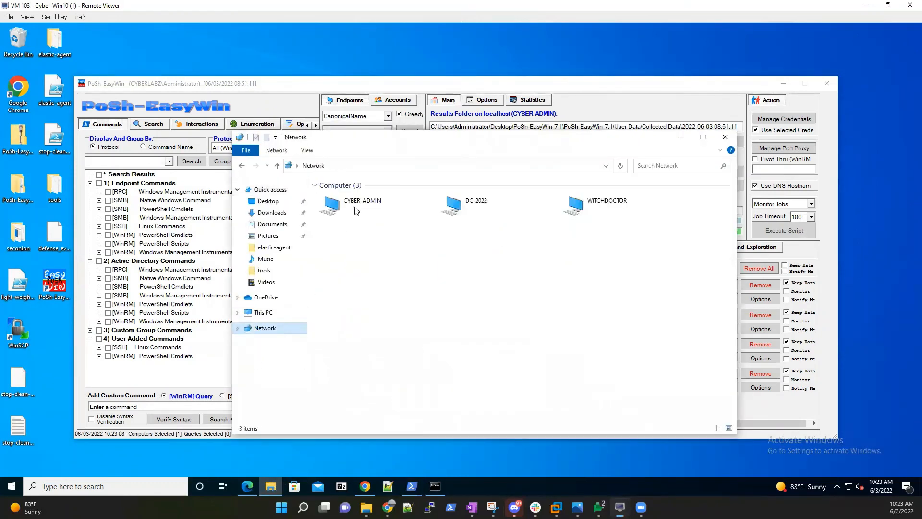
{"action": "double_click", "coordinate": [355, 207]}
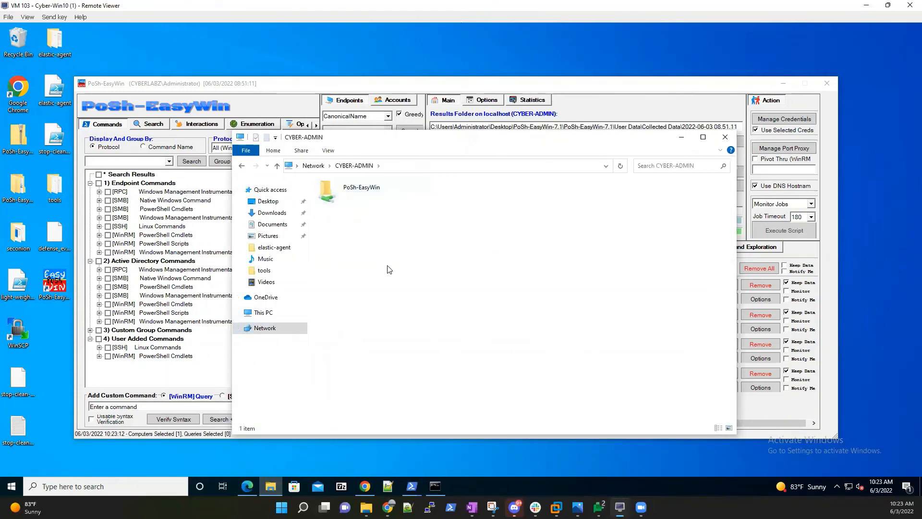
{"action": "double_click", "coordinate": [383, 187]}
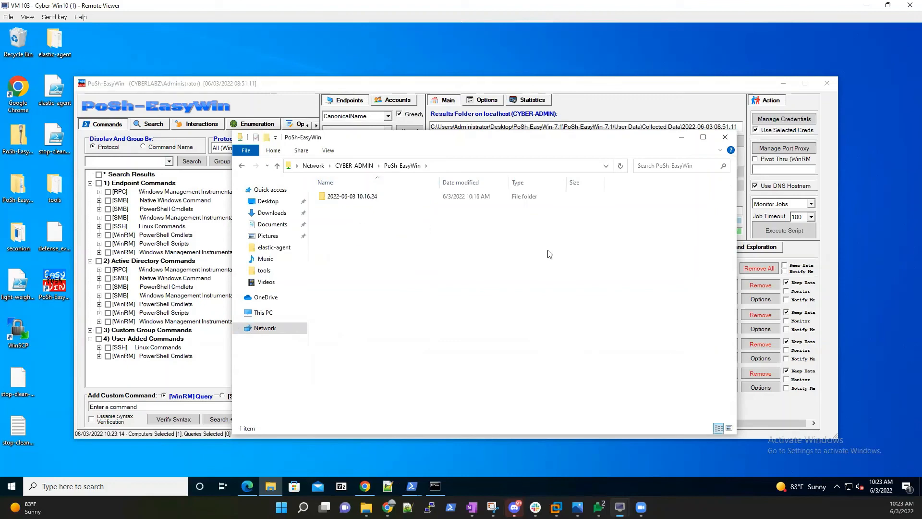
{"action": "left_click", "coordinate": [725, 137]}
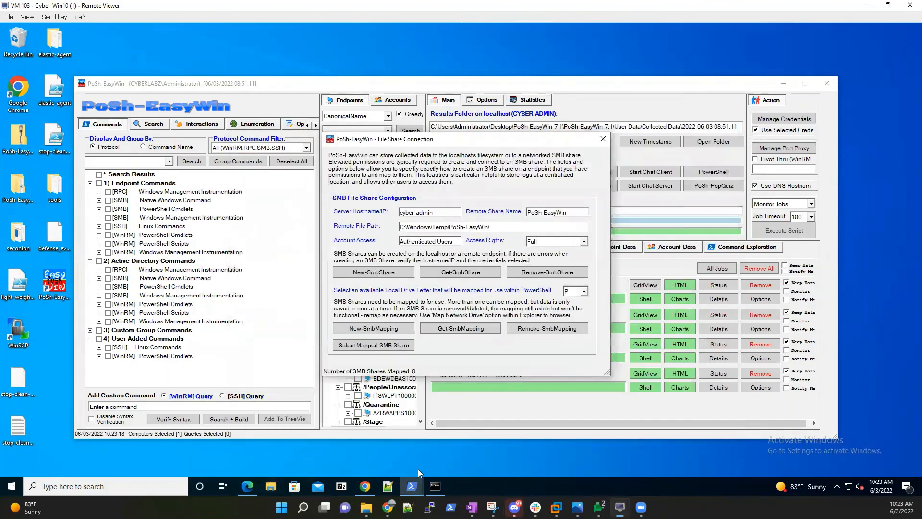
{"action": "mouse_move", "coordinate": [619, 506]}
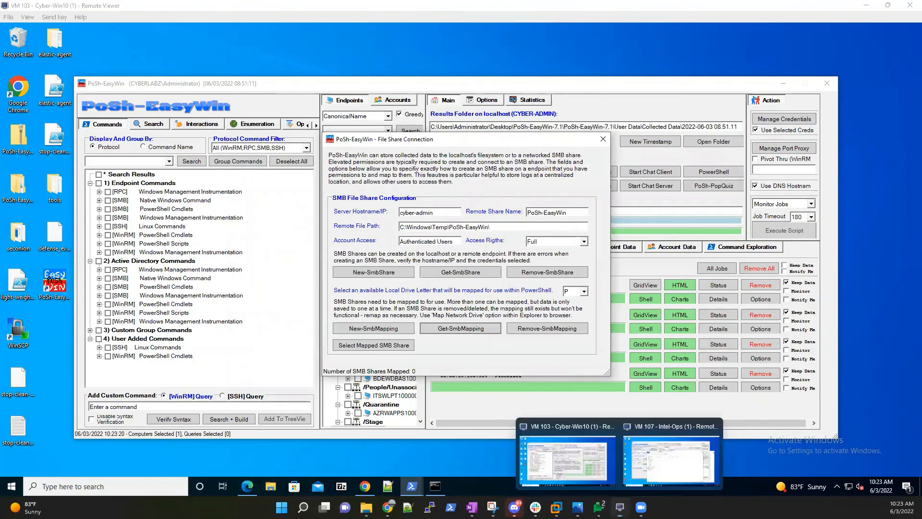
On the VM 107 Intel-Ops host, disconnect the PoSh-EasyWin (A:) network drive from This PC.
{"action": "left_click", "coordinate": [645, 465]}
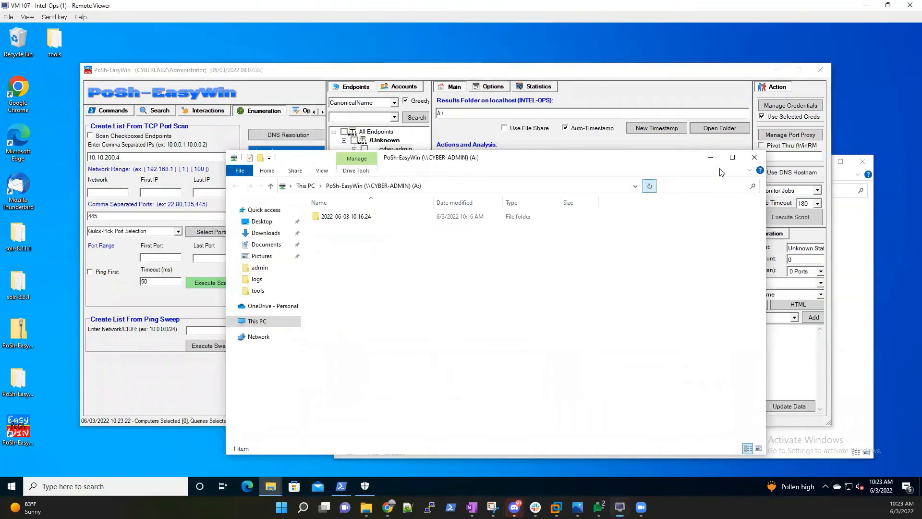
{"action": "left_click", "coordinate": [761, 158]}
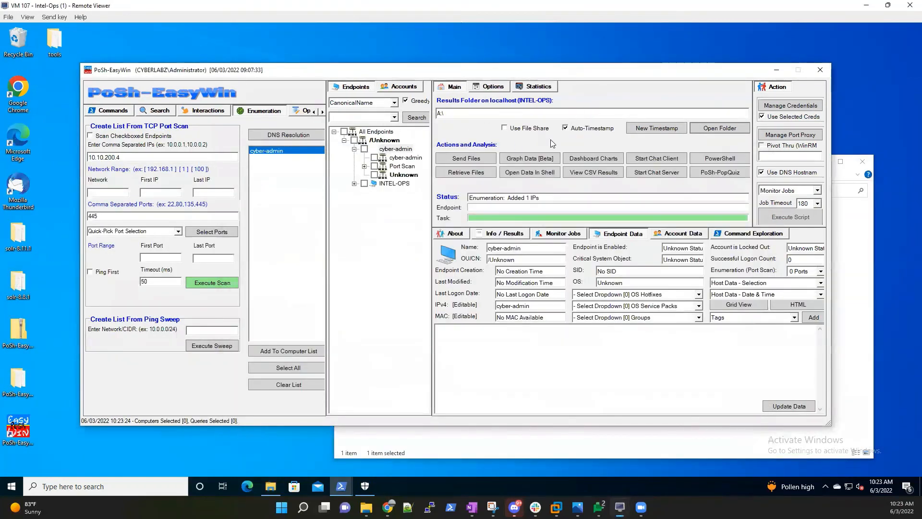
{"action": "left_click", "coordinate": [271, 486]}
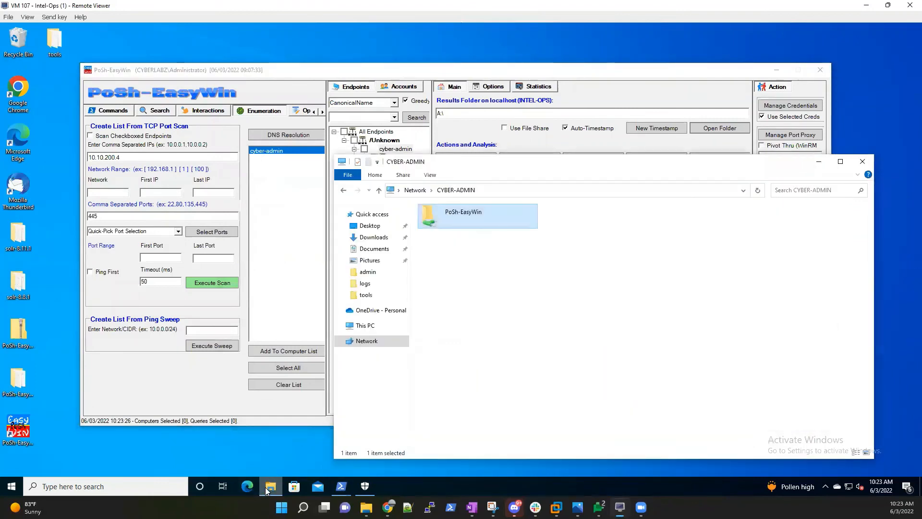
{"action": "left_click", "coordinate": [365, 326]}
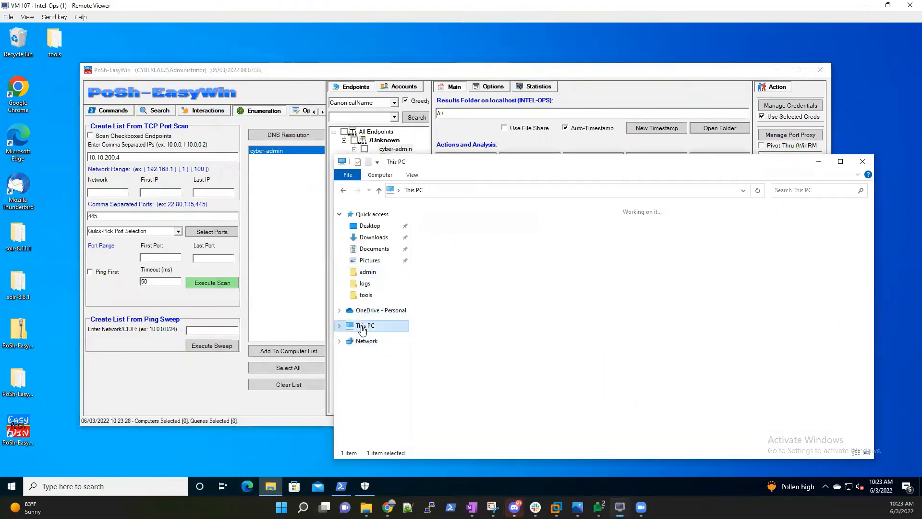
{"action": "right_click", "coordinate": [496, 375]}
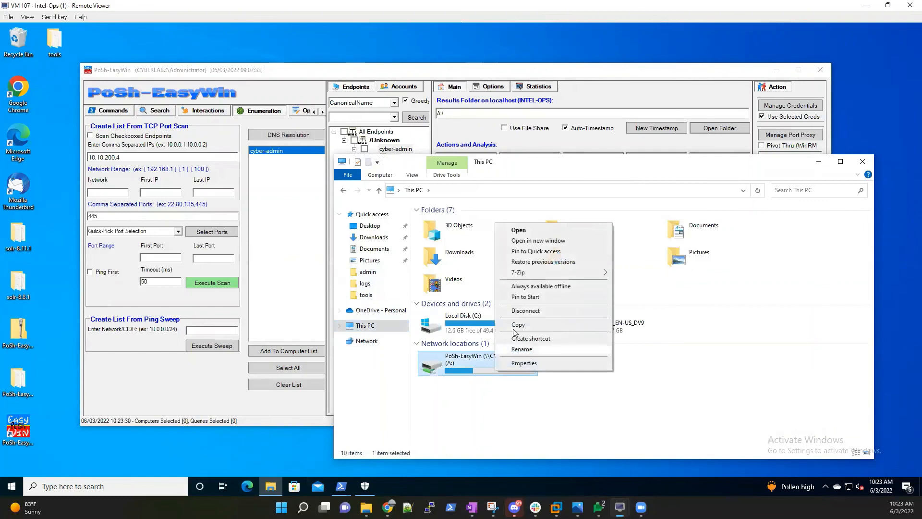
{"action": "left_click", "coordinate": [544, 311]}
{"action": "left_click", "coordinate": [500, 293]}
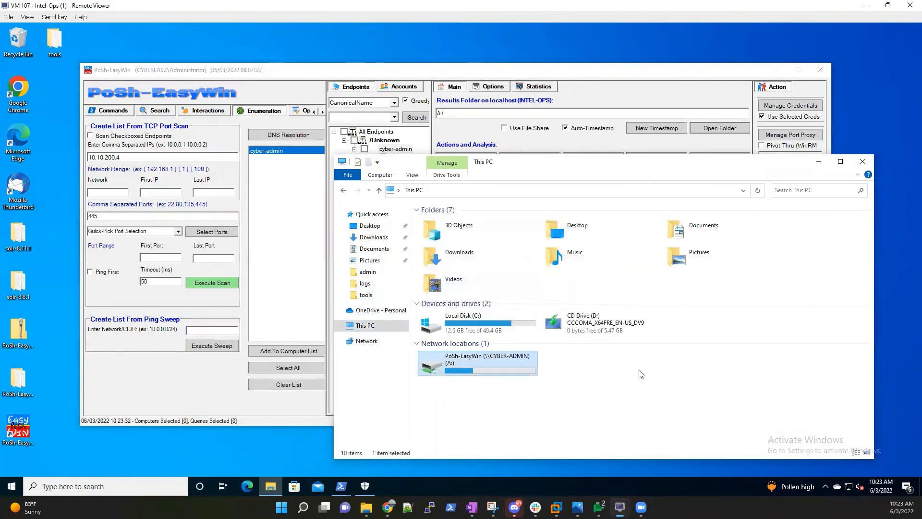
Open the local Collected Data results folder, confirm it is empty, and close it.
{"action": "left_click", "coordinate": [819, 164]}
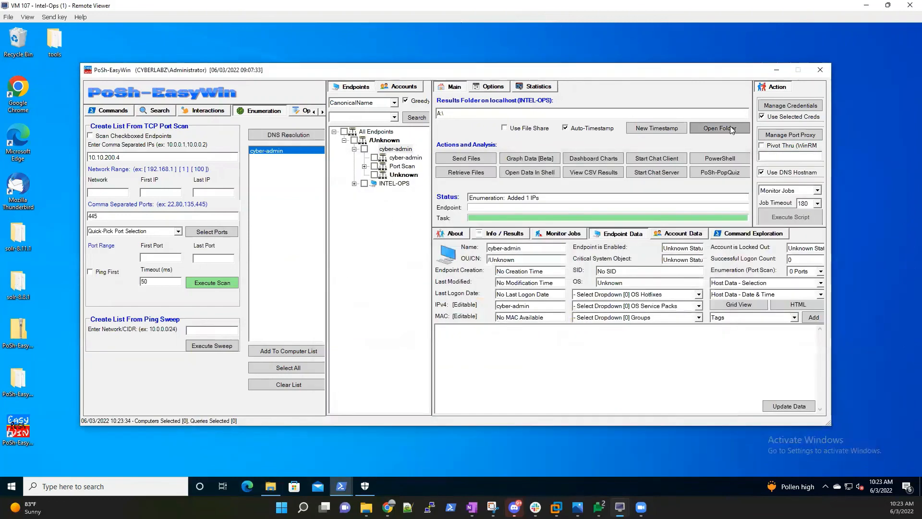
{"action": "left_click", "coordinate": [720, 128]}
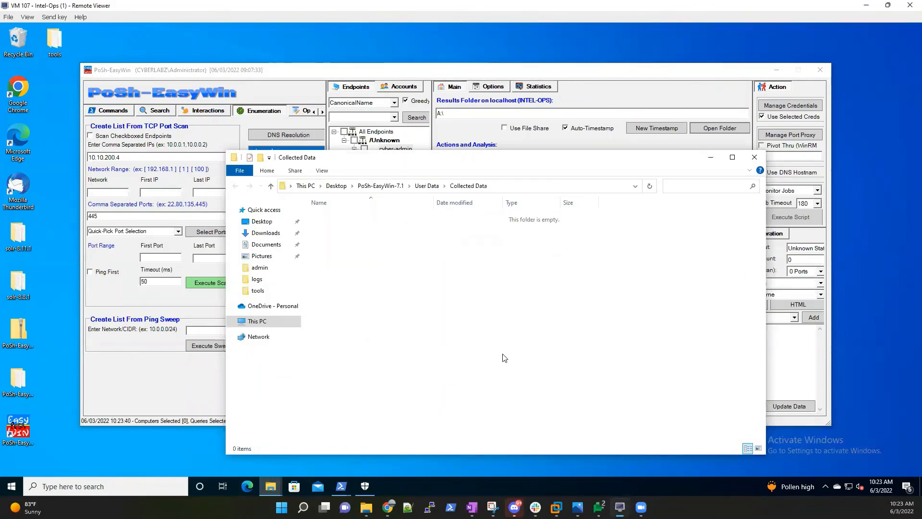
{"action": "left_click", "coordinate": [754, 157]}
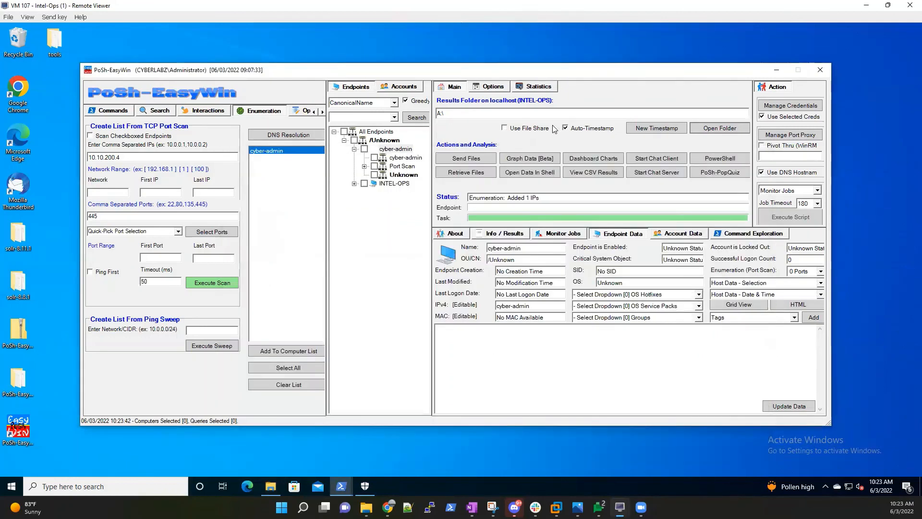
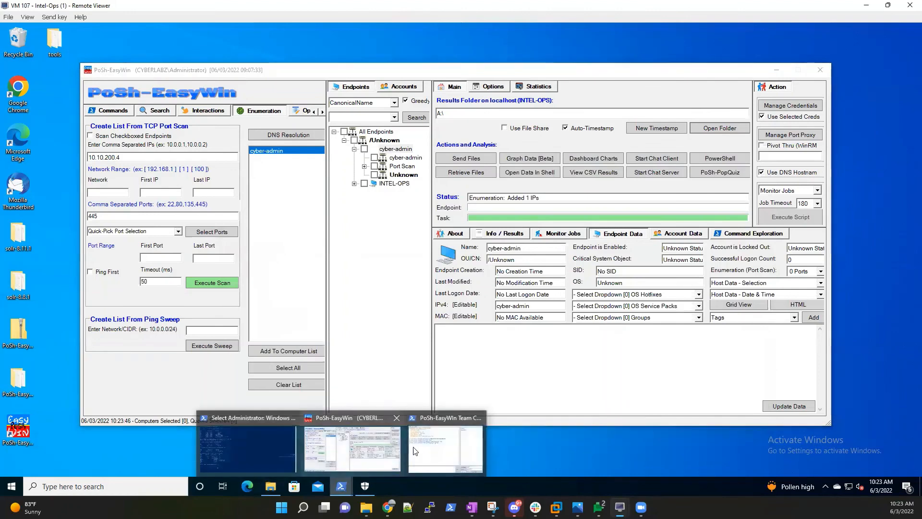
Restore the Team Chat window from the taskbar and position it over the main console to show the cyber1–cyberadmin chat.
{"action": "left_click", "coordinate": [445, 444]}
{"action": "left_click_drag", "start_coordinate": [605, 128], "coordinate": [618, 167]}
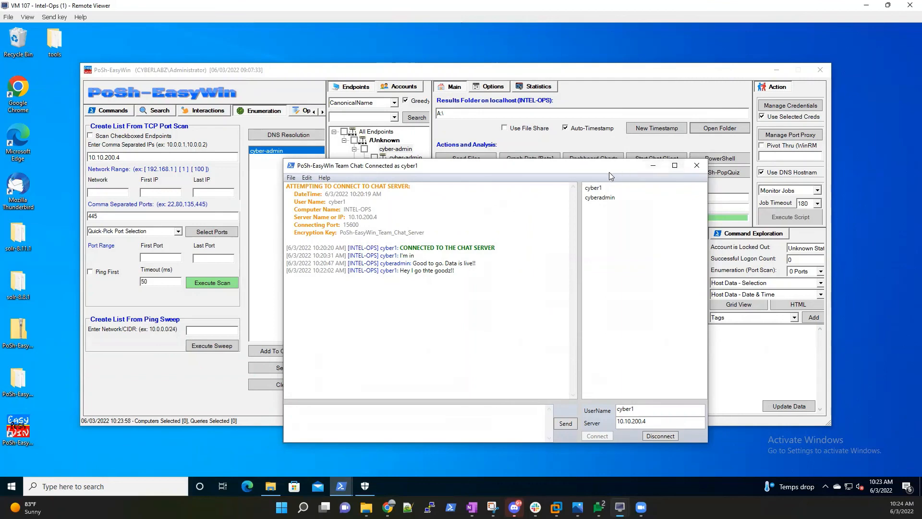
{"action": "left_click_drag", "start_coordinate": [547, 168], "coordinate": [514, 144]}
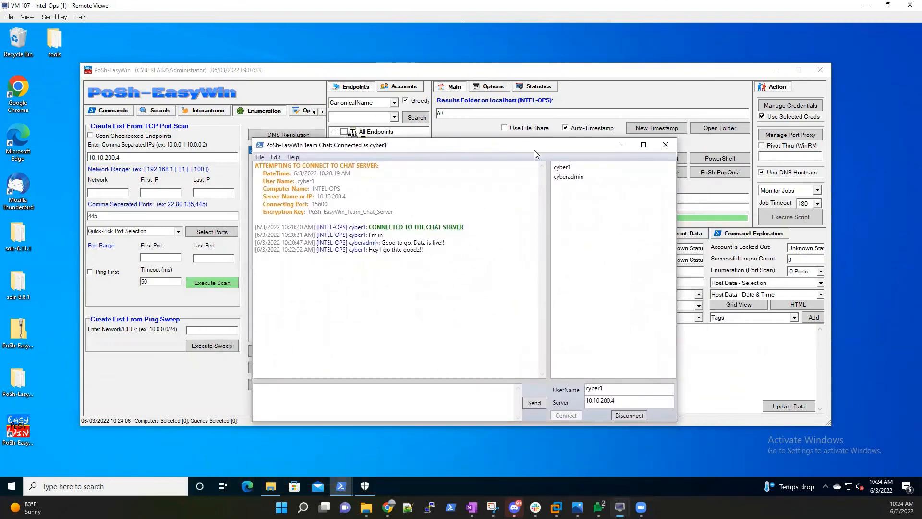